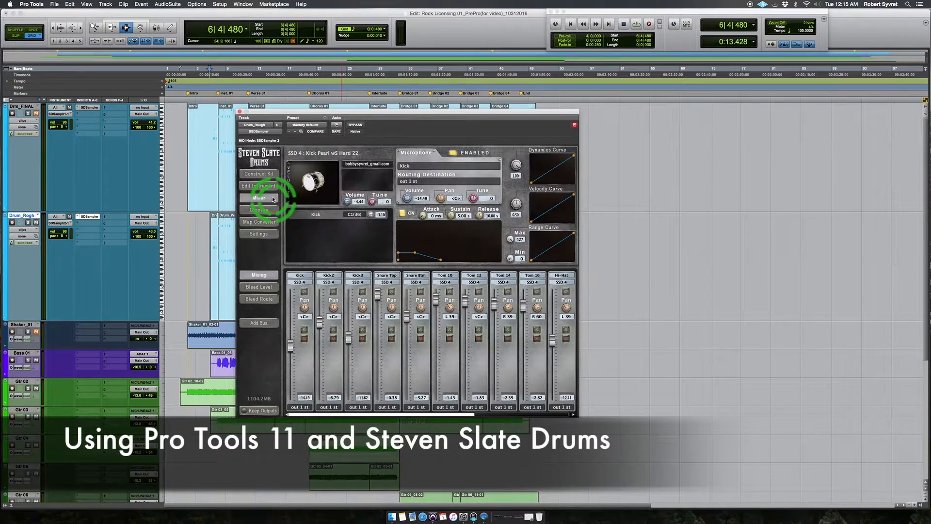
Open the SSDSampler instrument on the Drum_Rough track and display its mixer page.
click(442, 307)
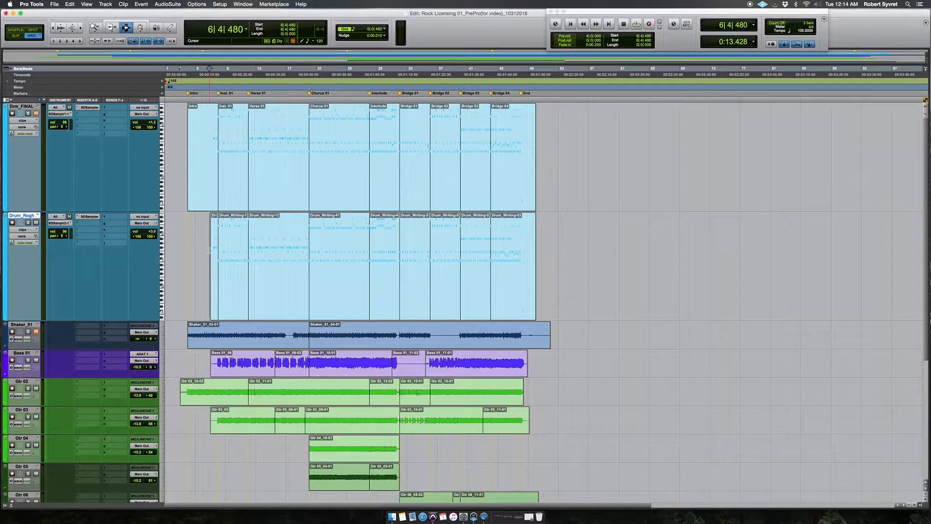
click(91, 218)
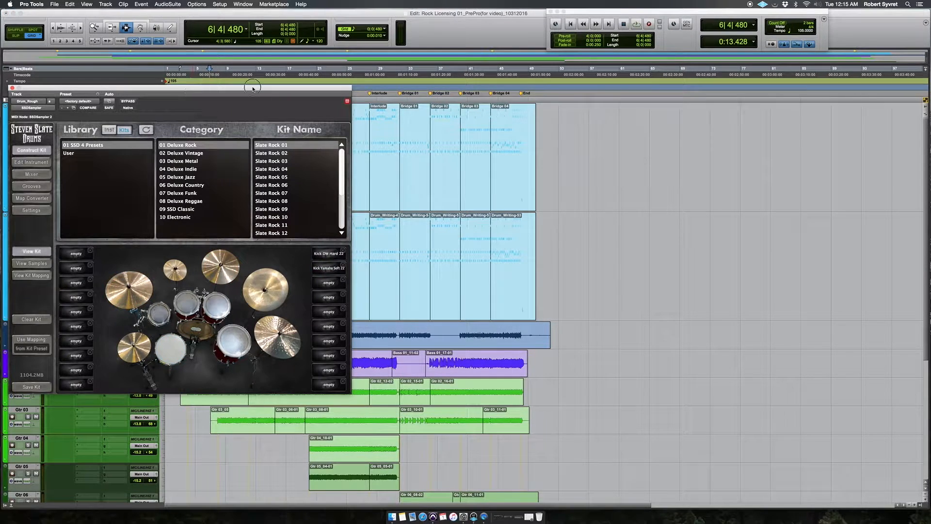
drag(316, 88, 544, 112)
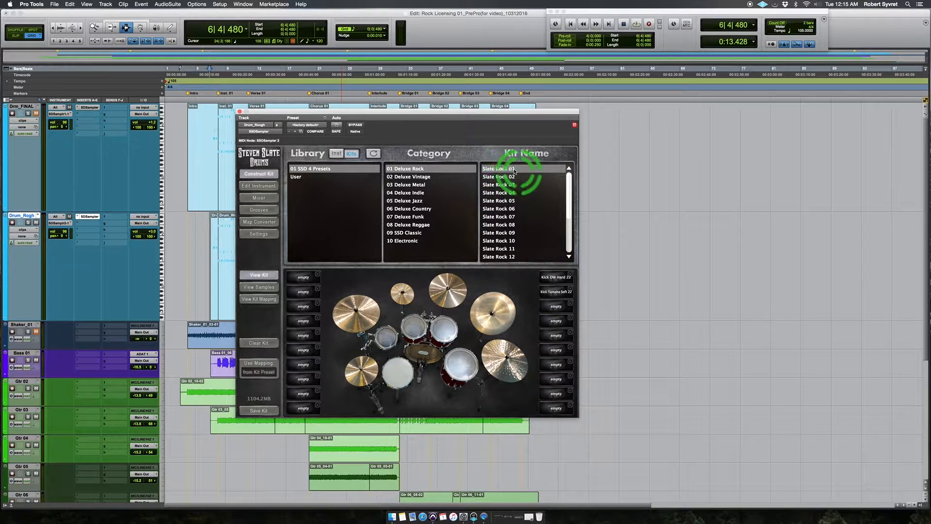
click(273, 198)
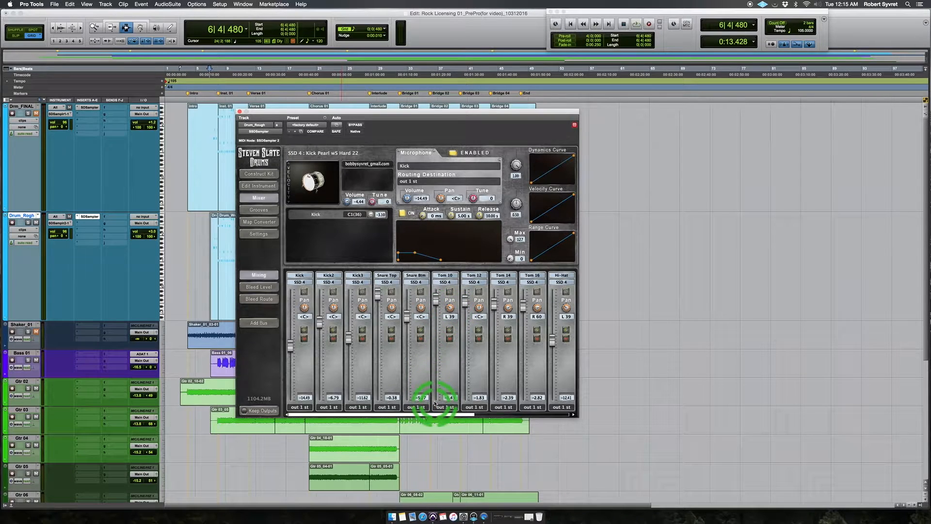
Centre the pan of the Tom 10, Tom 14, Tom 16 and Hi-Hat channels in the sampler mixer.
drag(437, 415, 465, 416)
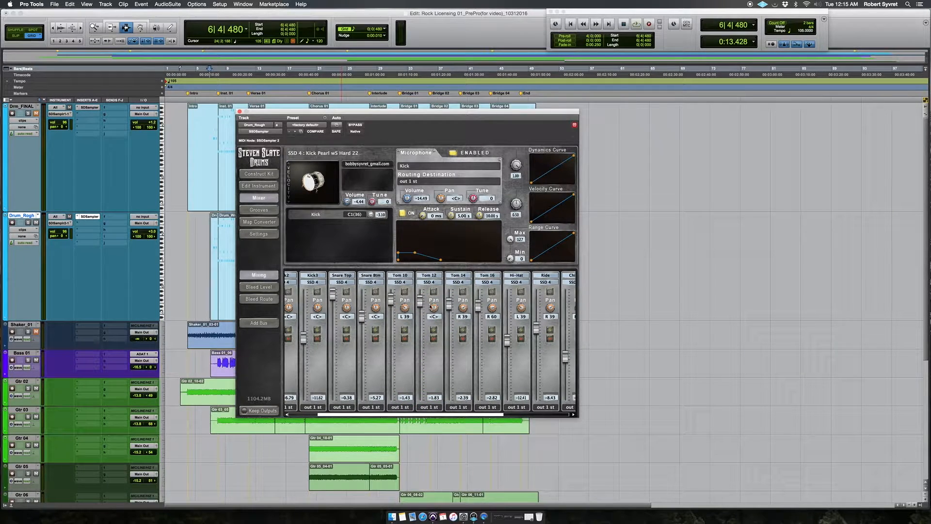
alt+click(407, 309)
alt+click(465, 308)
alt+click(492, 308)
drag(488, 416, 543, 417)
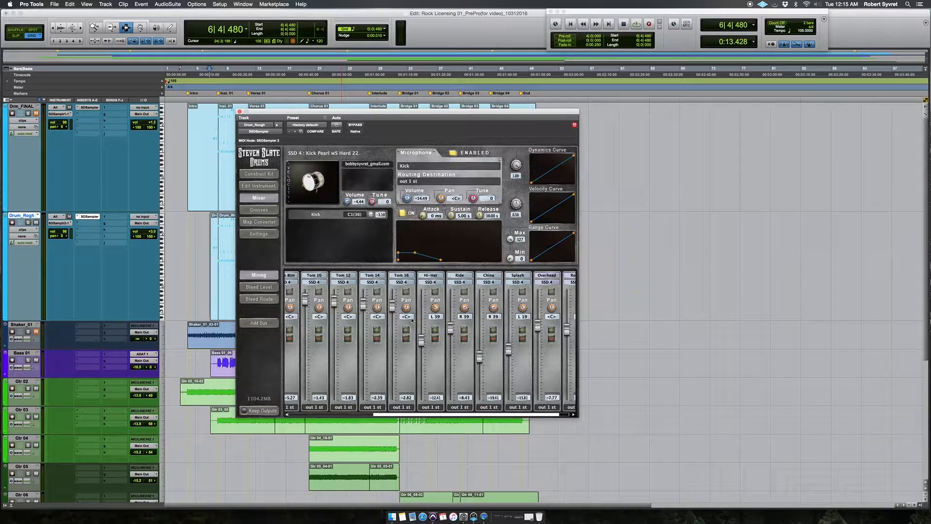
alt+click(435, 308)
Pan the Ride channel to R 49 in the sampler mixer.
drag(467, 309, 466, 287)
drag(536, 415, 566, 415)
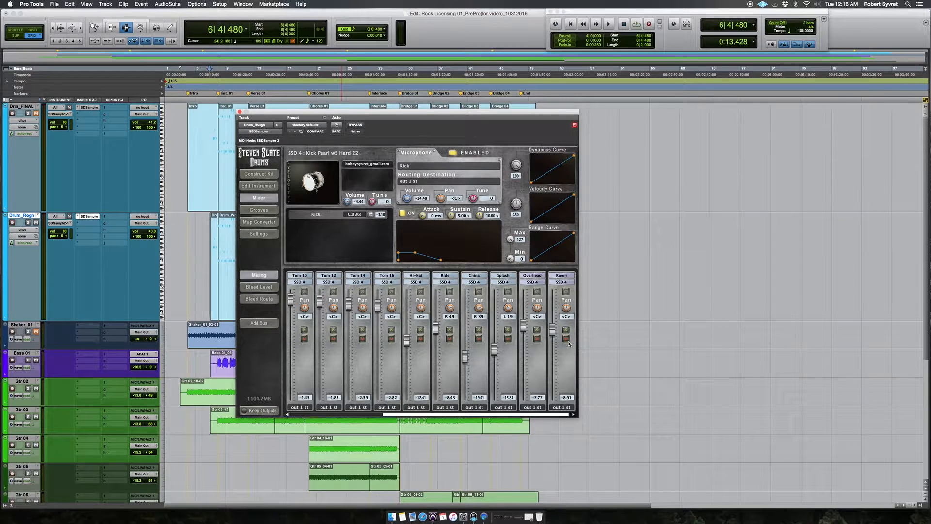
click(452, 309)
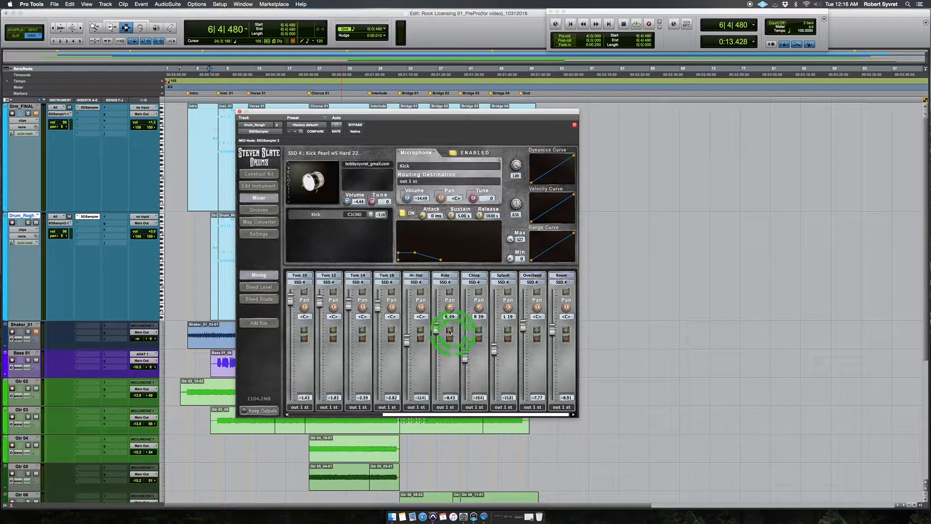
Raise the Ride fader to -5.68 and the Hi-Hat fader to -4.44.
drag(437, 330, 437, 320)
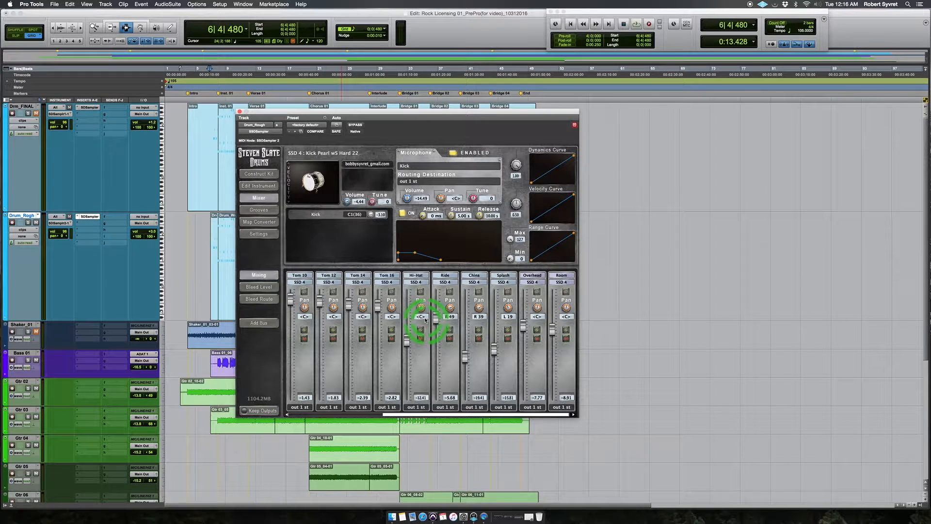
click(409, 341)
drag(409, 341, 409, 314)
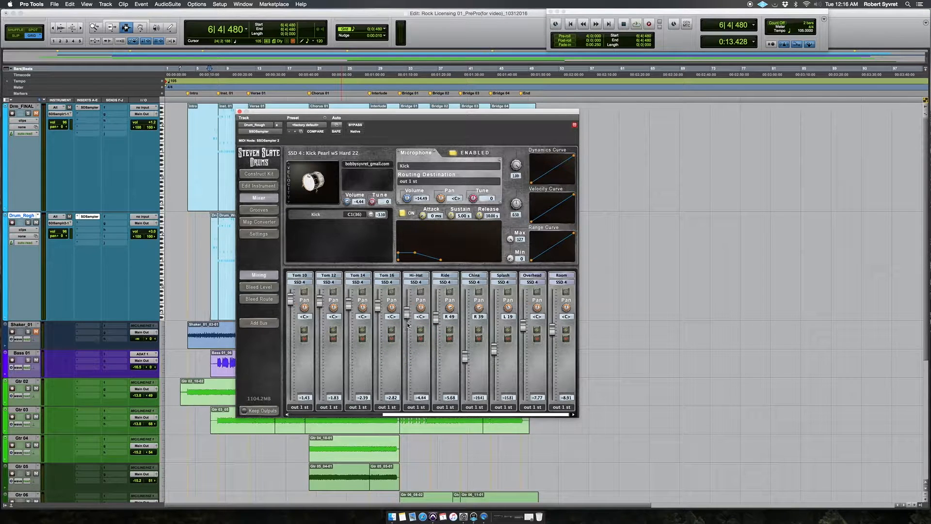
click(421, 375)
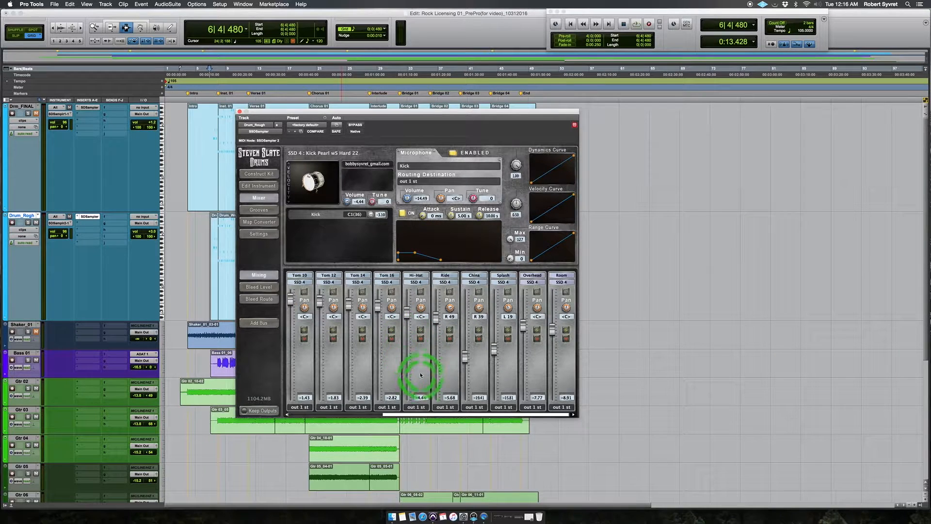
Set the Hi-Hat's bleed levels to -4.65 for Overhead and -5.55 for Room, and adjust the Room bleed of Snare Top and Ride.
click(412, 413)
drag(412, 414, 393, 414)
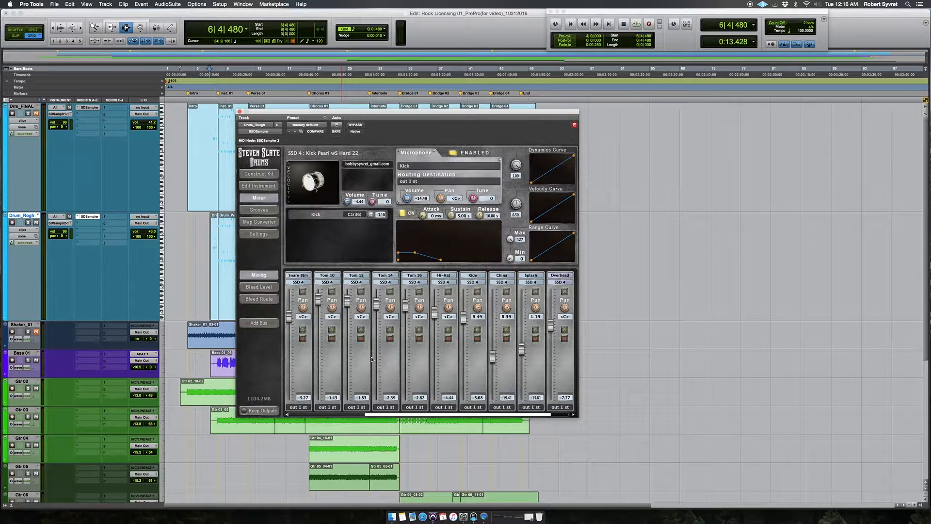
drag(432, 415, 325, 413)
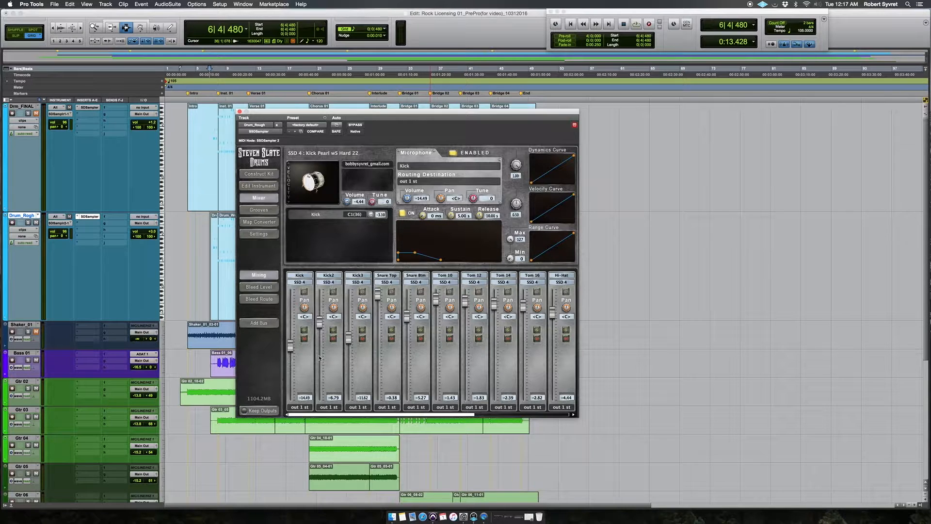
click(273, 287)
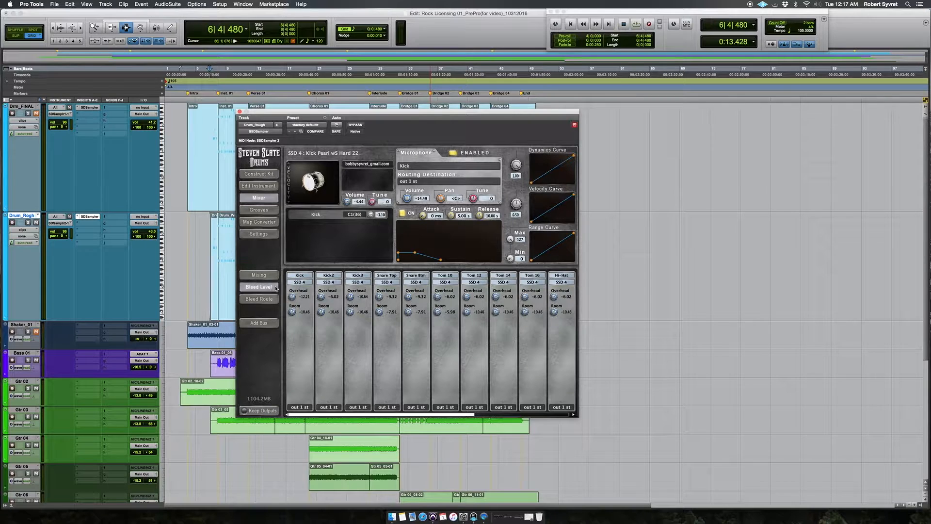
drag(554, 311, 556, 294)
drag(380, 311, 379, 309)
drag(438, 414, 535, 414)
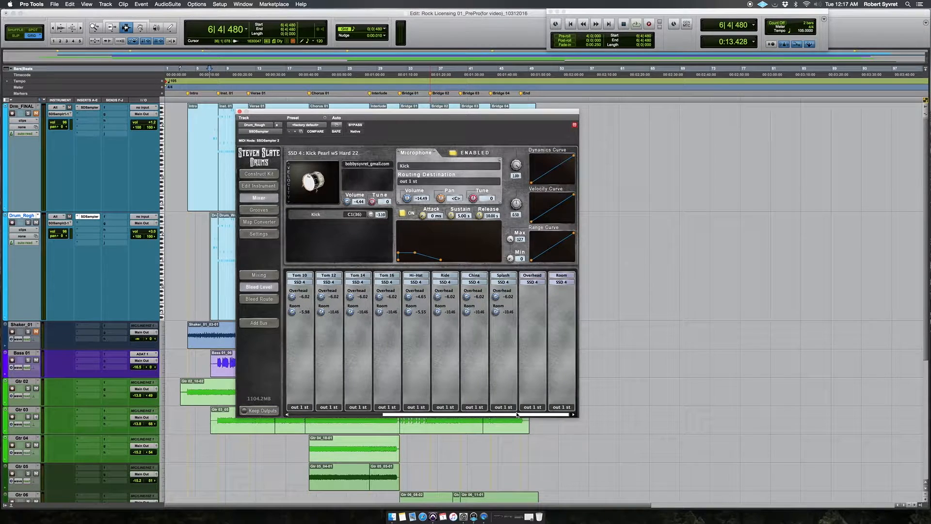
mouse_move(438, 313)
mouse_down()
mouse_move(437, 300)
mouse_move(439, 319)
mouse_up()
Return to the mixing view and raise the Overhead and Room faders to -4.44.
click(269, 276)
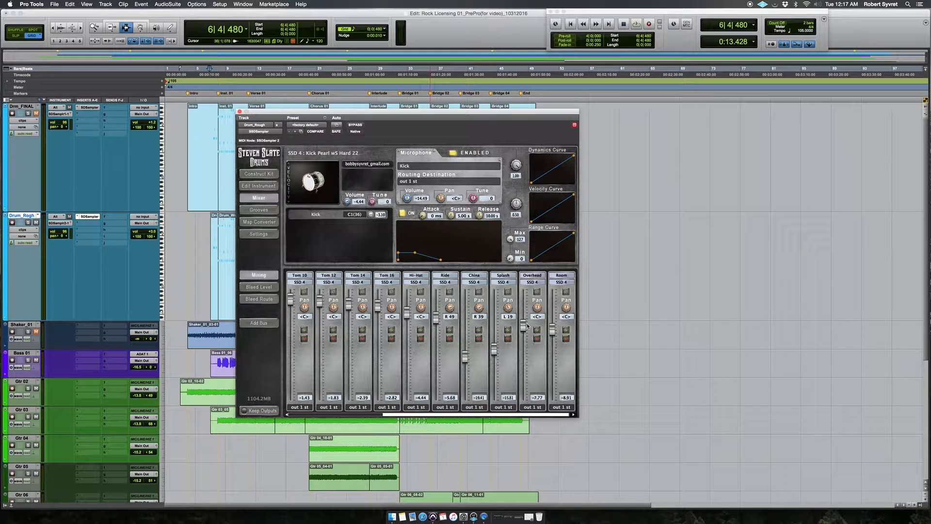
drag(523, 326, 552, 313)
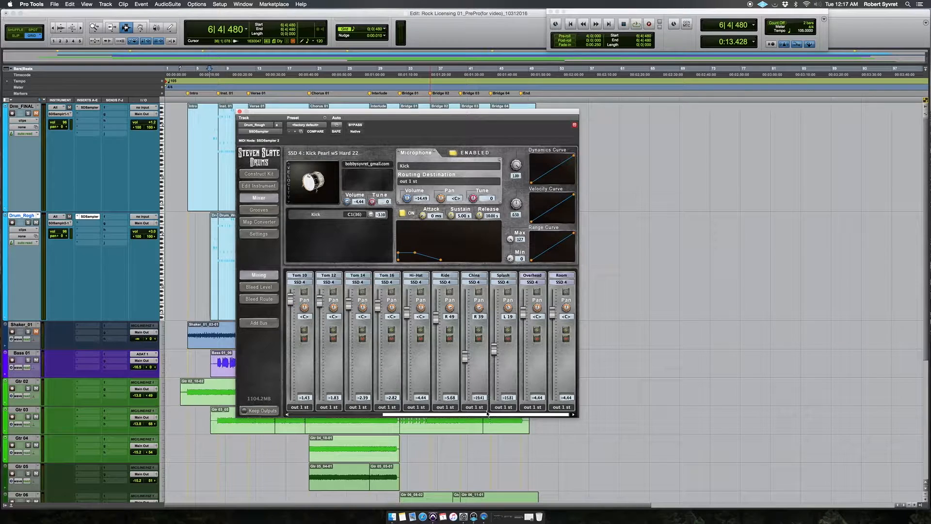
Route the Kick, Kick2 and Kick3 channels to mono output out 9 mn.
drag(464, 415, 369, 415)
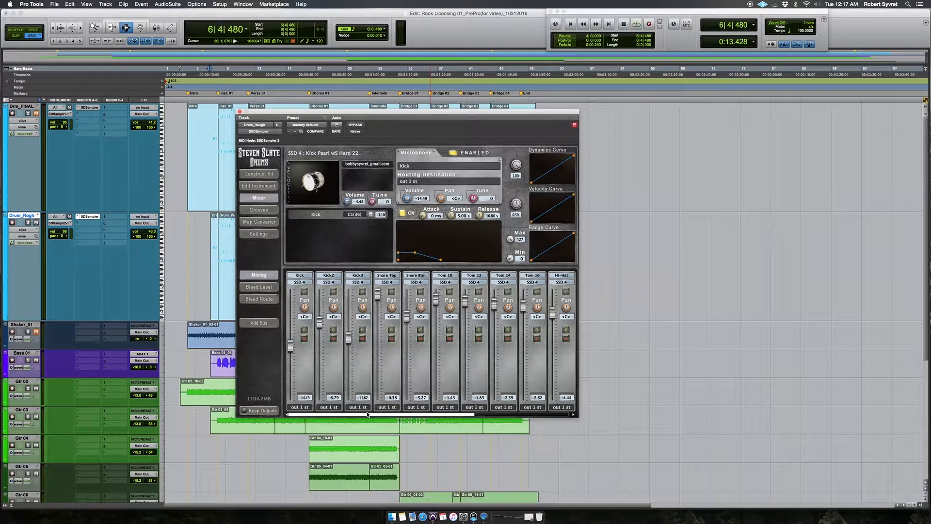
click(307, 408)
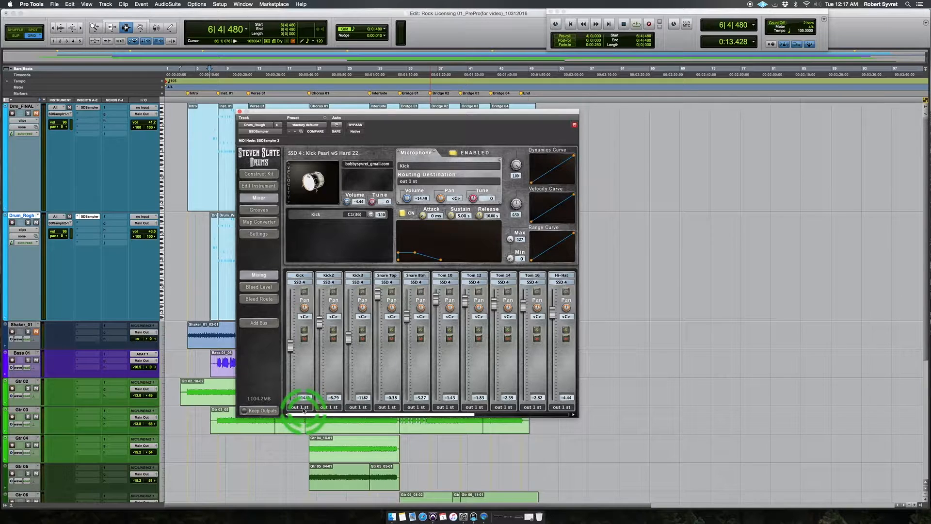
click(317, 411)
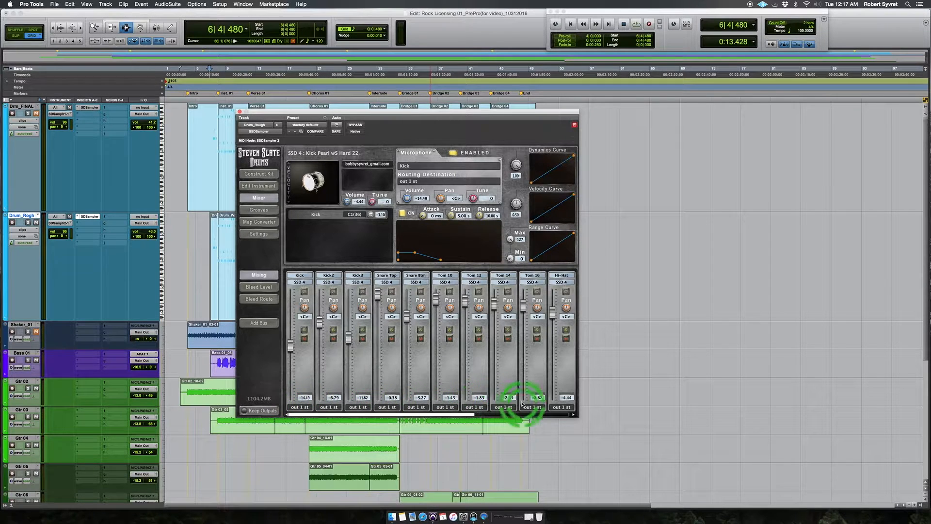
click(305, 409)
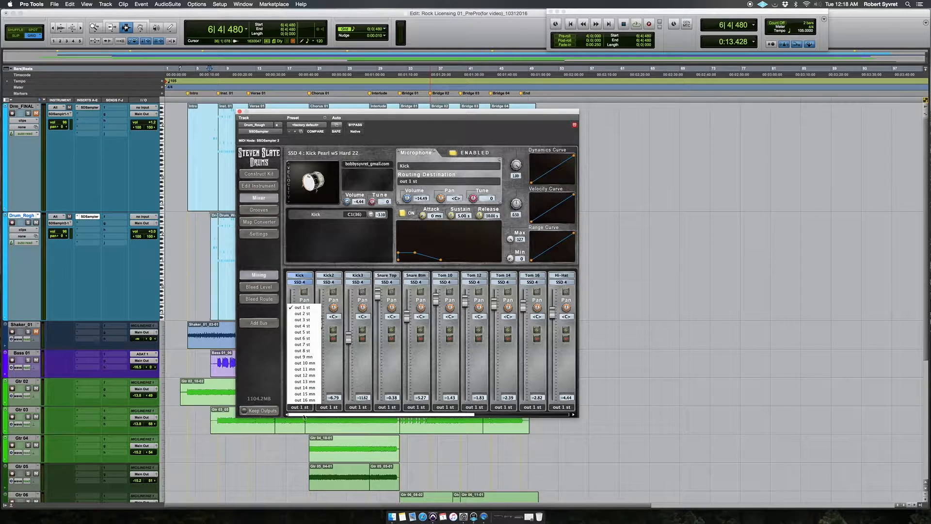
click(314, 357)
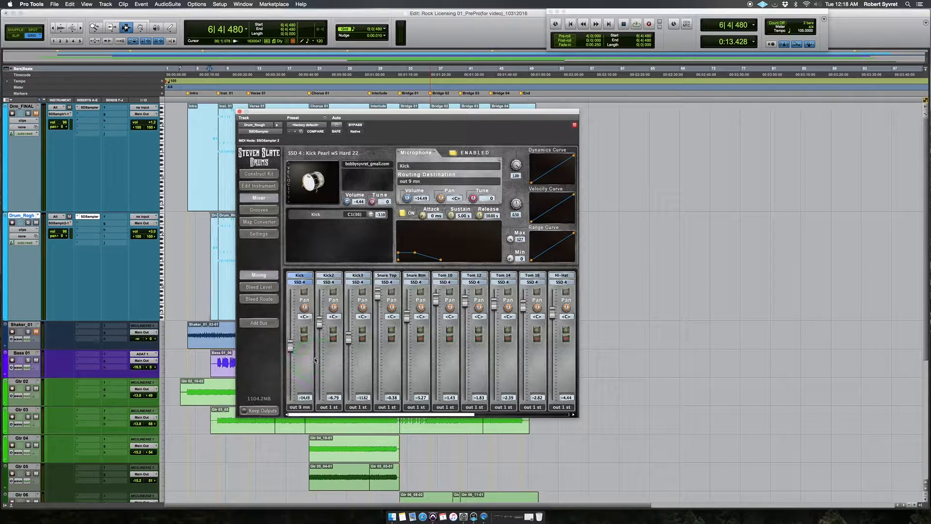
click(336, 407)
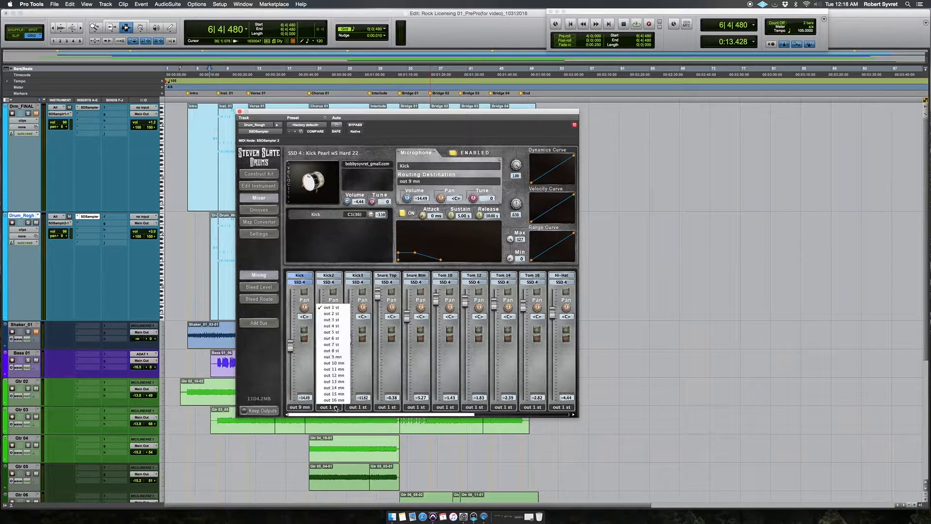
click(333, 356)
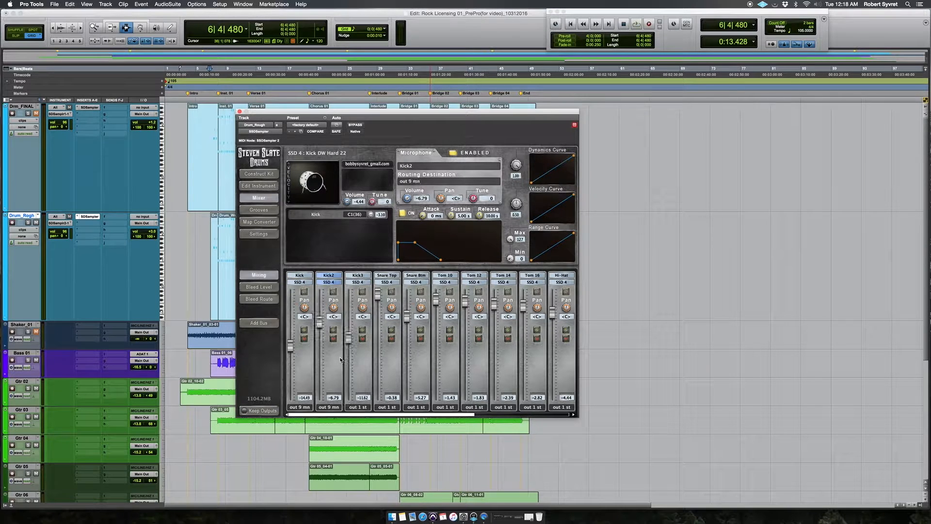
click(360, 407)
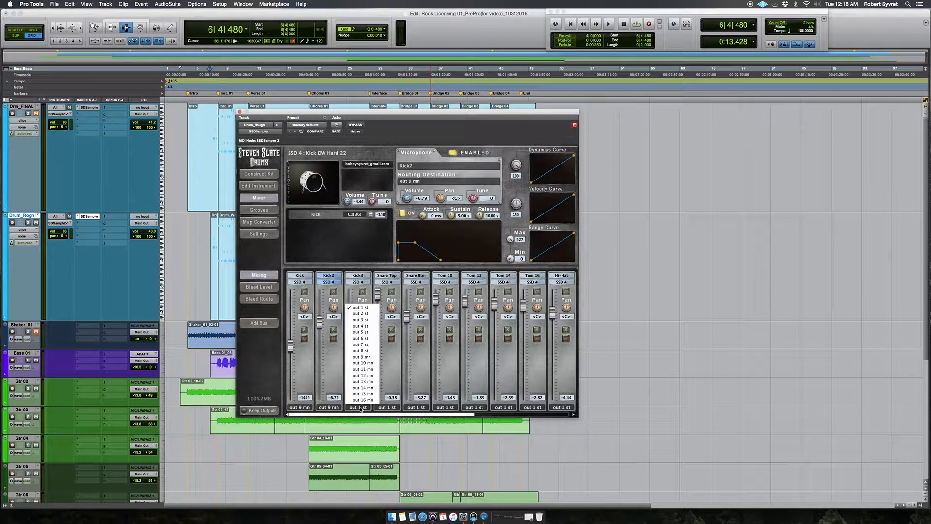
click(360, 357)
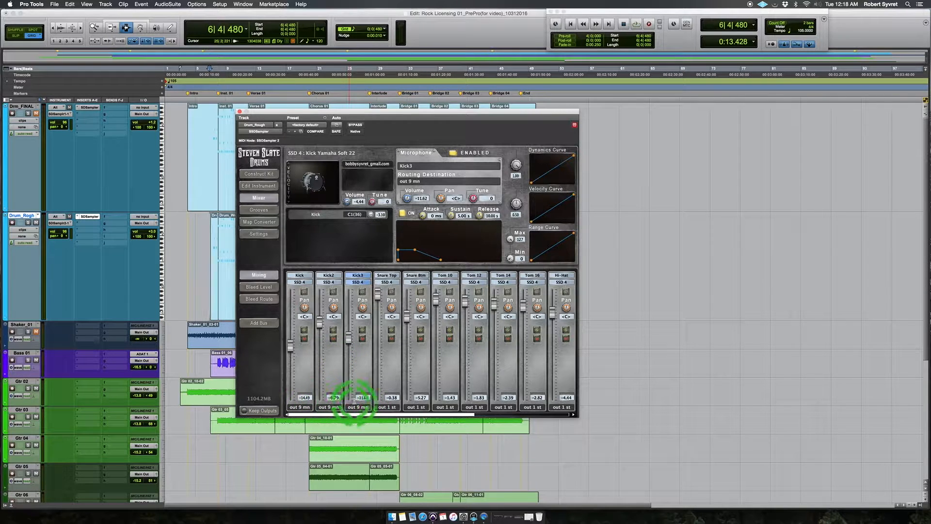
Route Snare Top to out 10 mn and Snare Btm to out 11 mn.
click(386, 407)
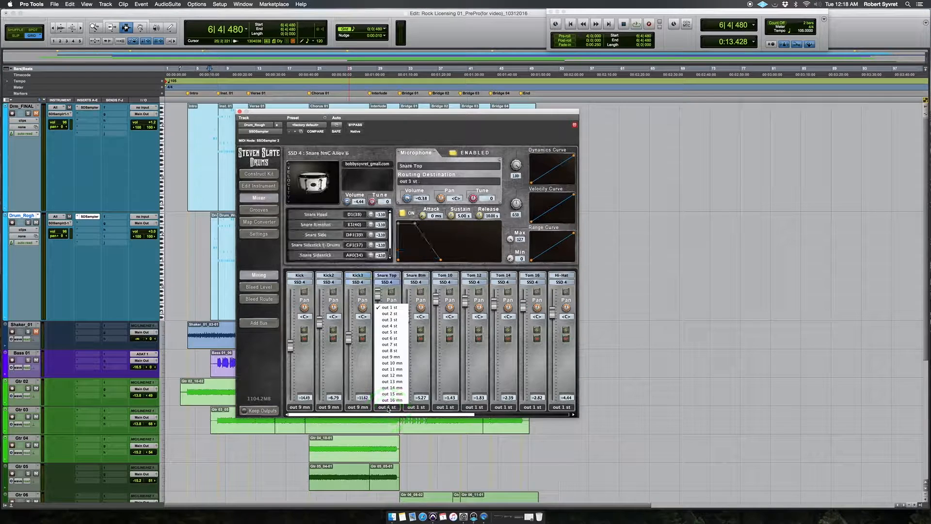
click(392, 363)
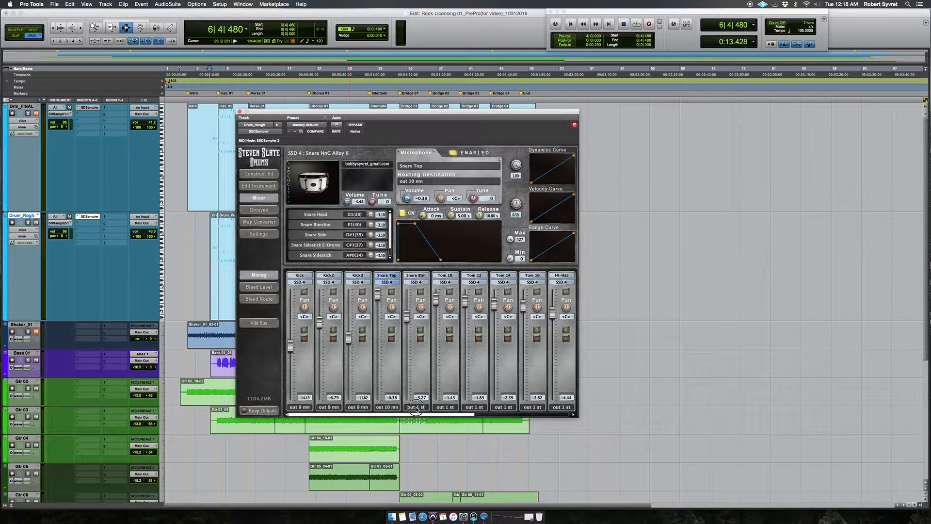
click(416, 407)
click(428, 369)
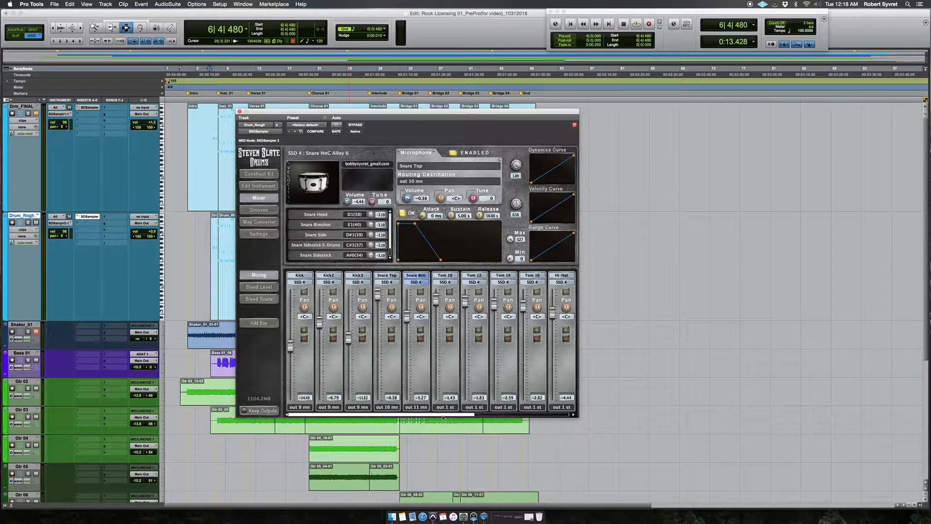
Route the Hi-Hat channel to mono output out 12 mn.
mouse_move(445, 415)
mouse_down()
mouse_move(455, 416)
mouse_move(429, 417)
mouse_up()
click(442, 415)
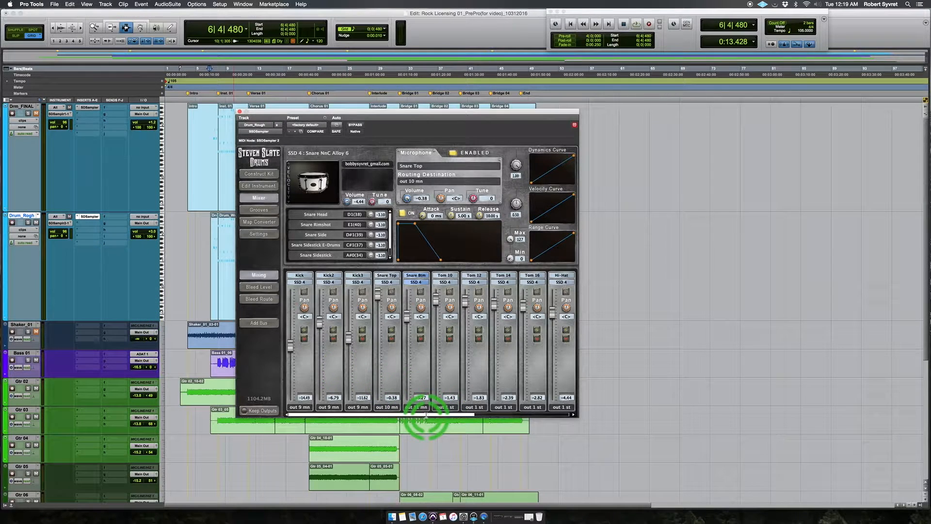
drag(428, 415, 458, 415)
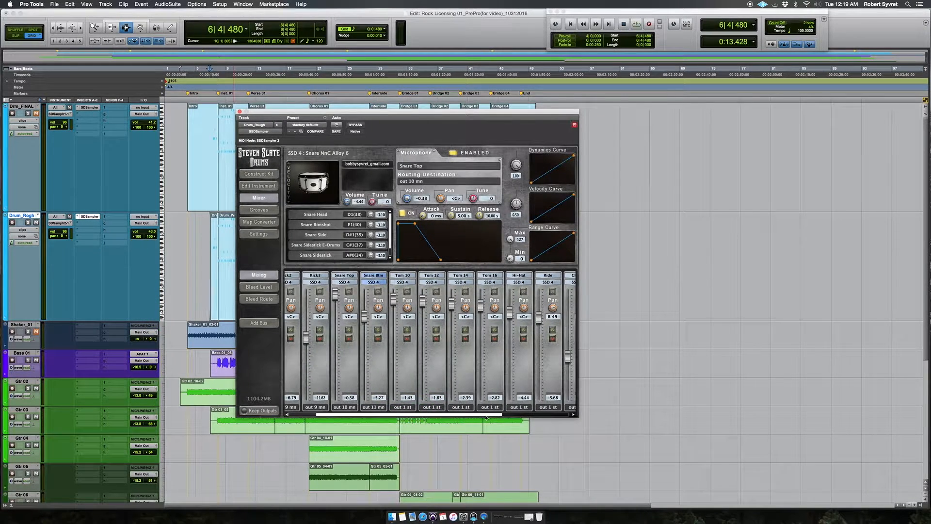
click(516, 408)
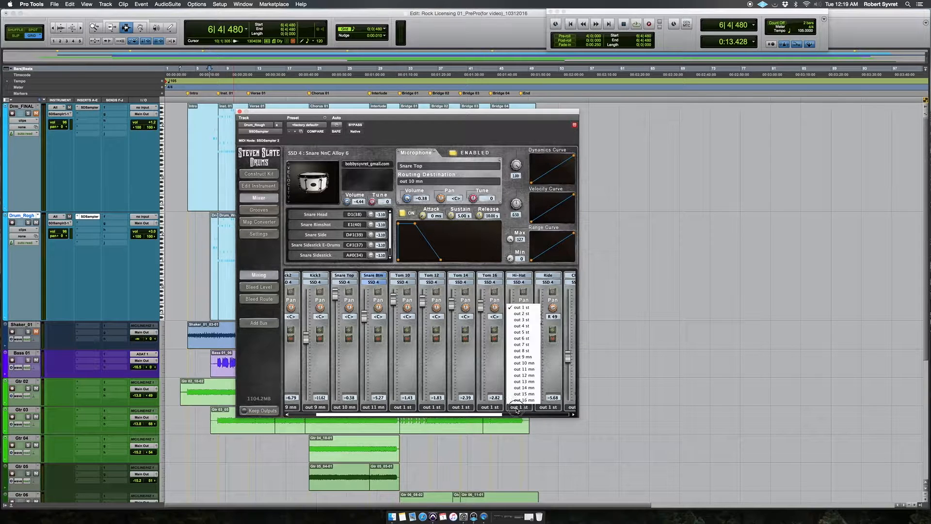
click(531, 376)
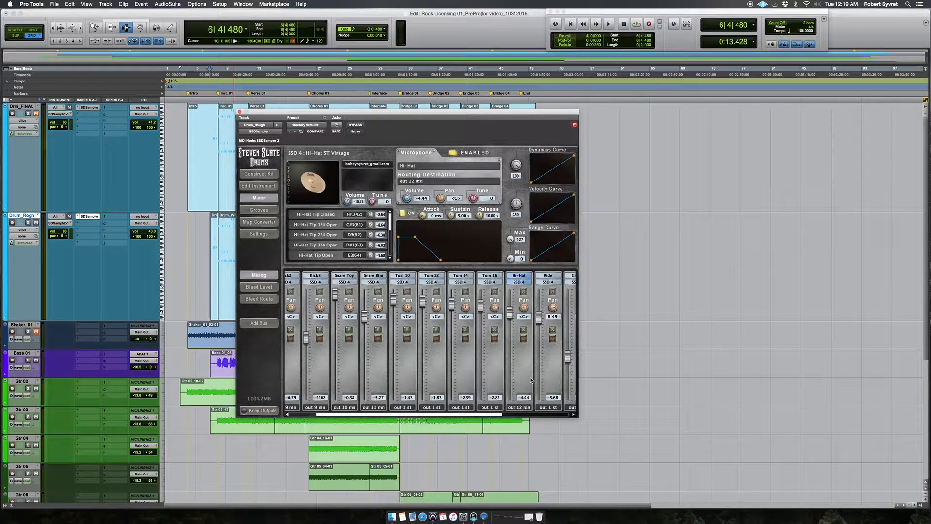
Route Tom 10 to out 13 mn and Tom 12 to out 14 mn.
click(405, 407)
click(418, 382)
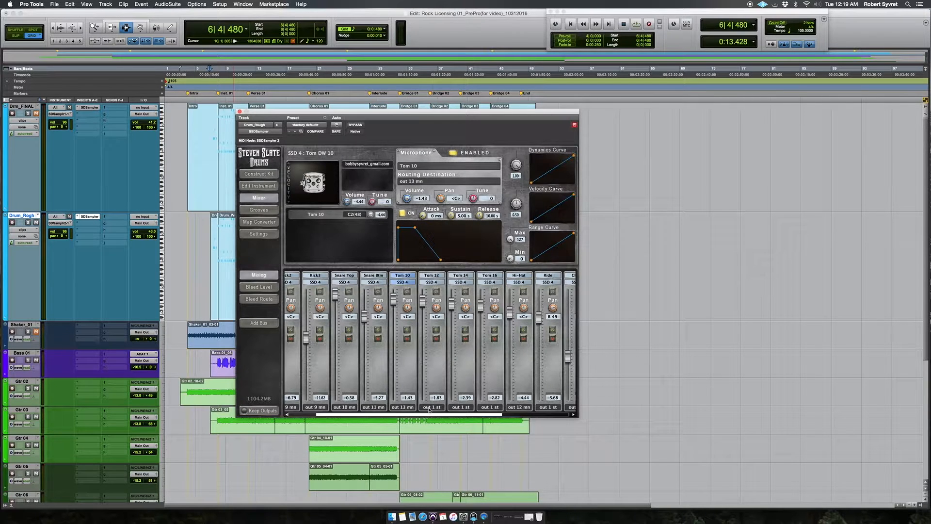
click(432, 407)
click(439, 388)
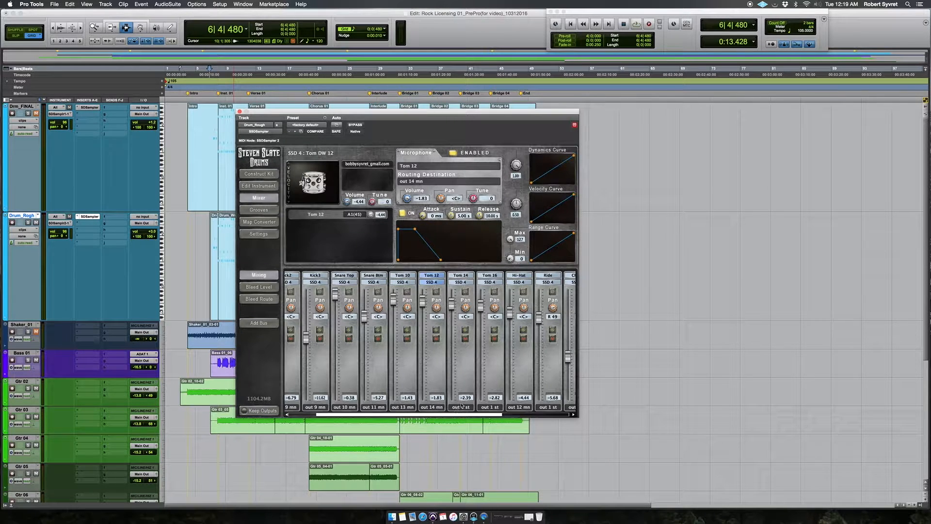
Route the Tom 14 channel to mono output out 15 mn and Tom 16 to out 16 mn.
click(455, 407)
click(465, 393)
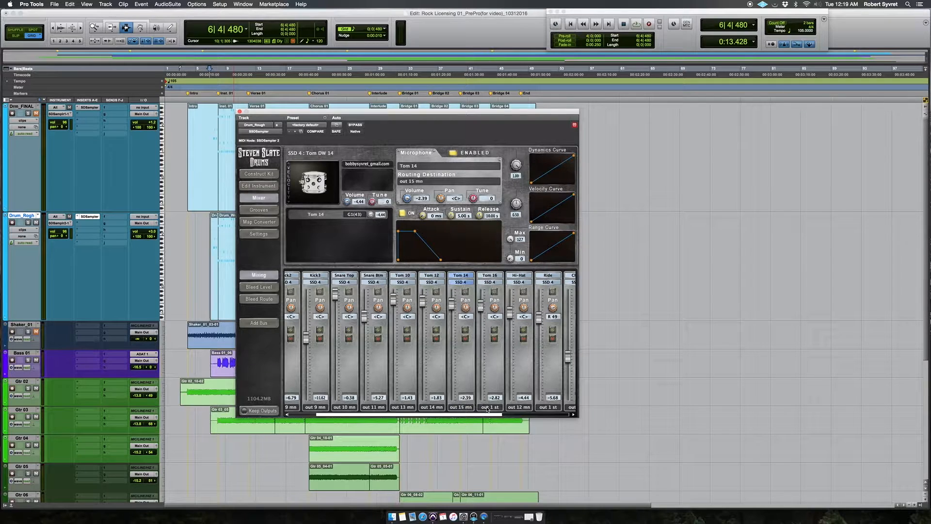
click(490, 407)
click(494, 400)
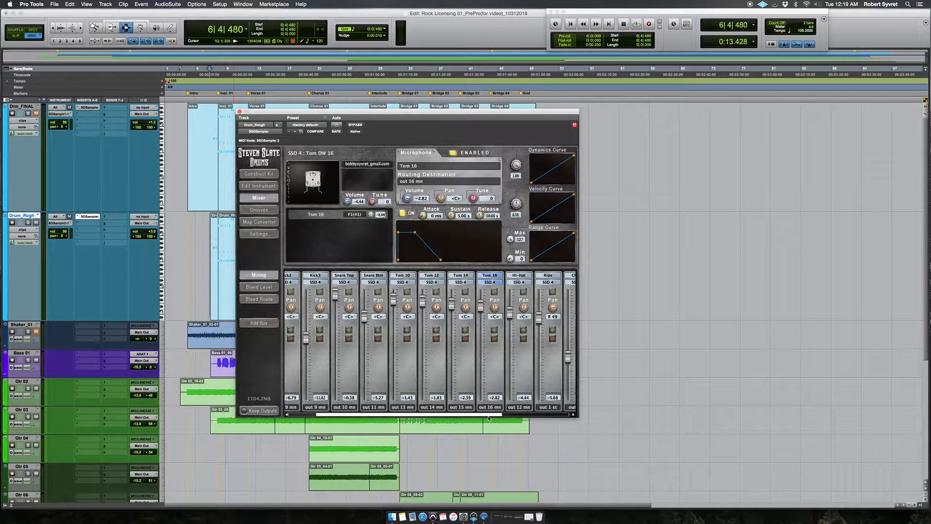
Route the Ride, China, Splash and Overhead channels to stereo output out 2 st.
drag(489, 416, 580, 414)
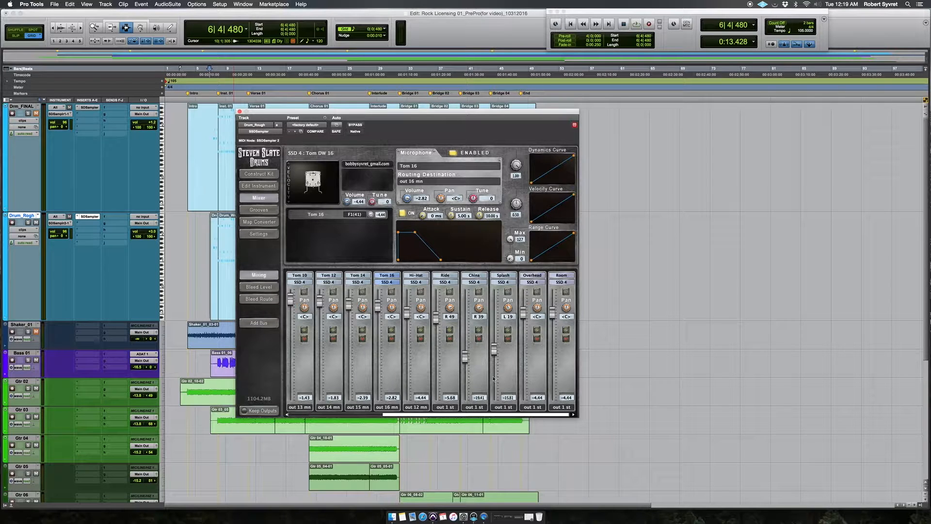
click(445, 407)
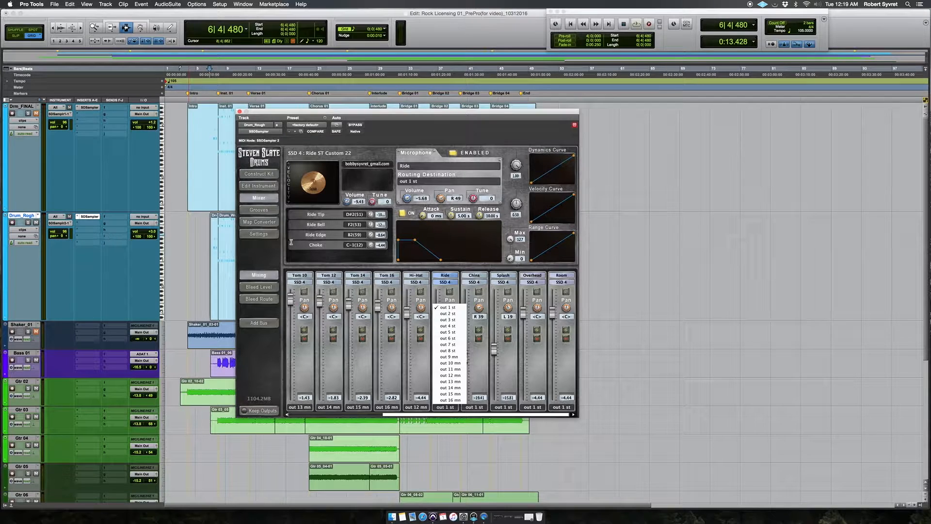
click(458, 314)
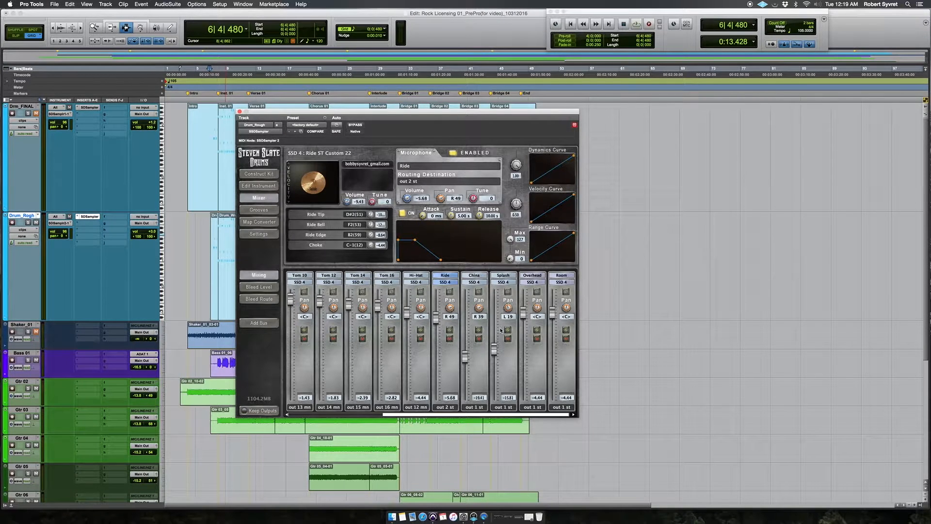
click(517, 345)
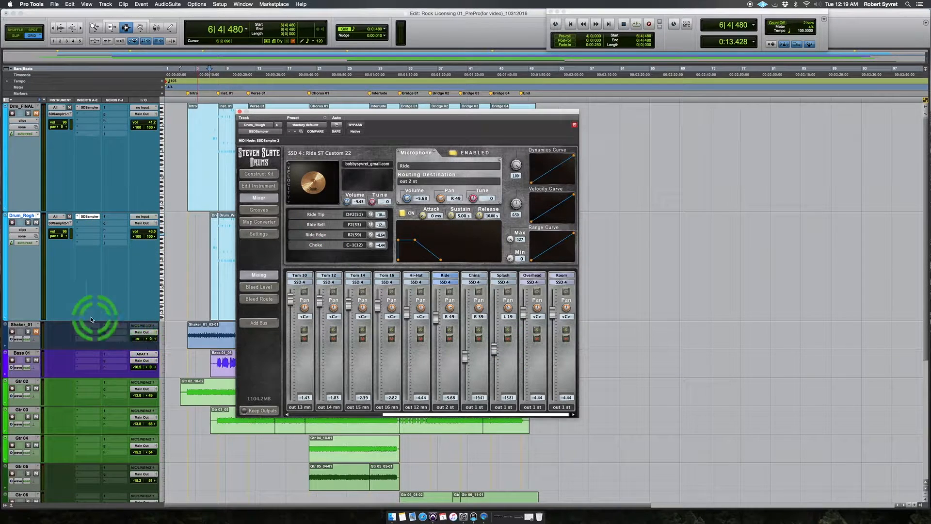
click(481, 408)
click(477, 314)
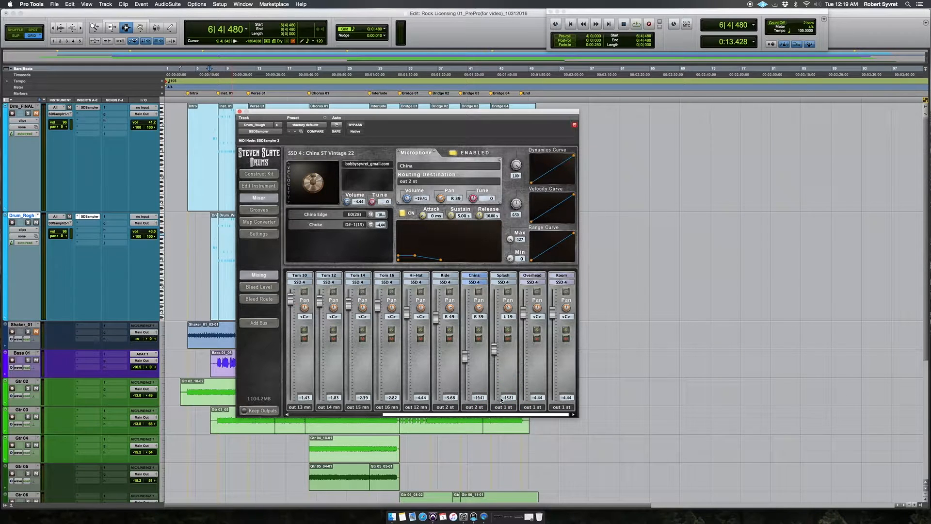
click(502, 408)
click(509, 318)
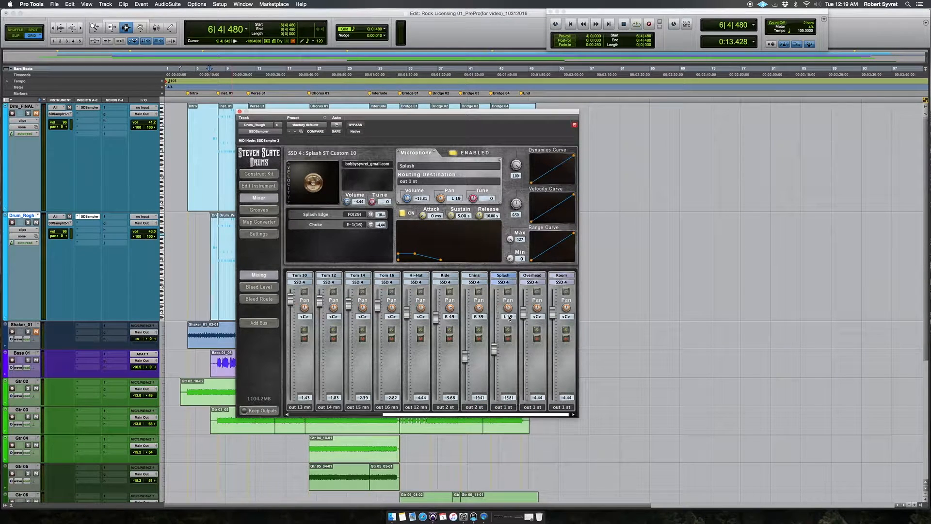
click(544, 406)
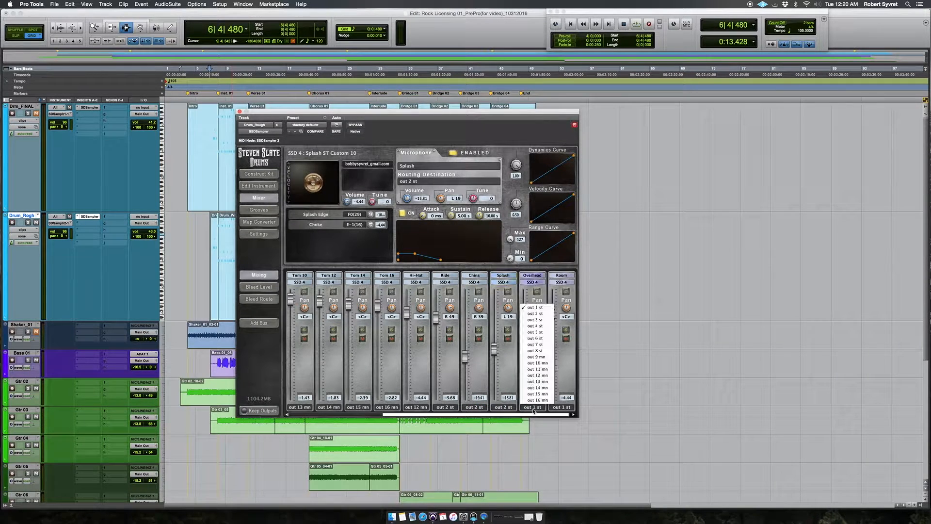
click(541, 316)
Route the Room channel to stereo output out 3 st and close the drum sampler window.
click(562, 407)
click(566, 316)
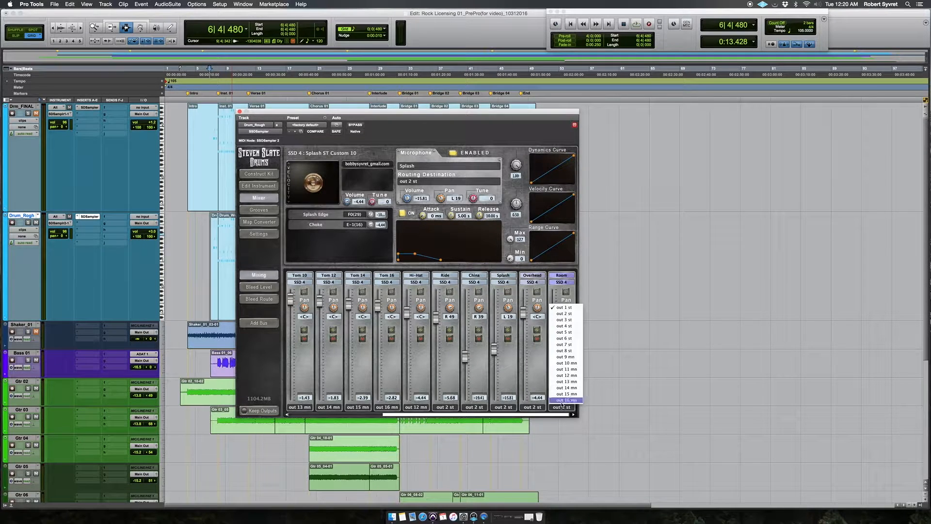
click(565, 319)
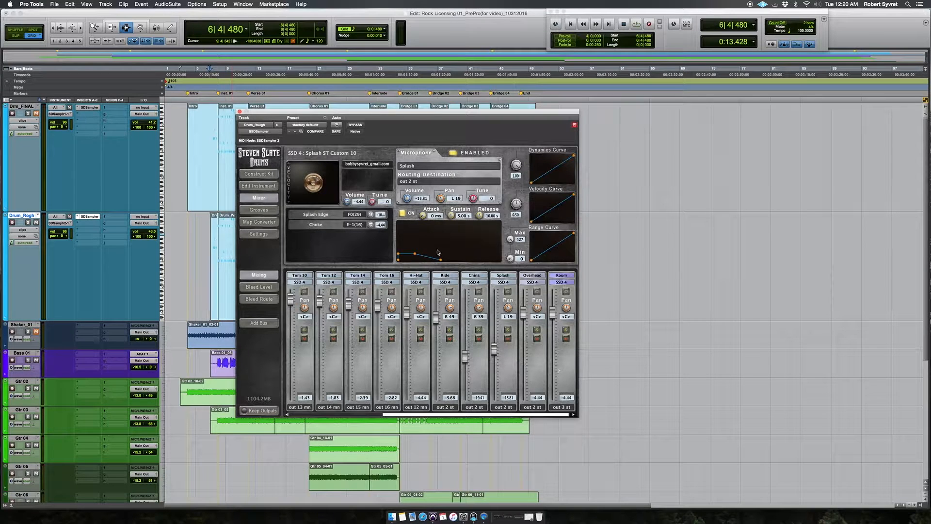
click(239, 112)
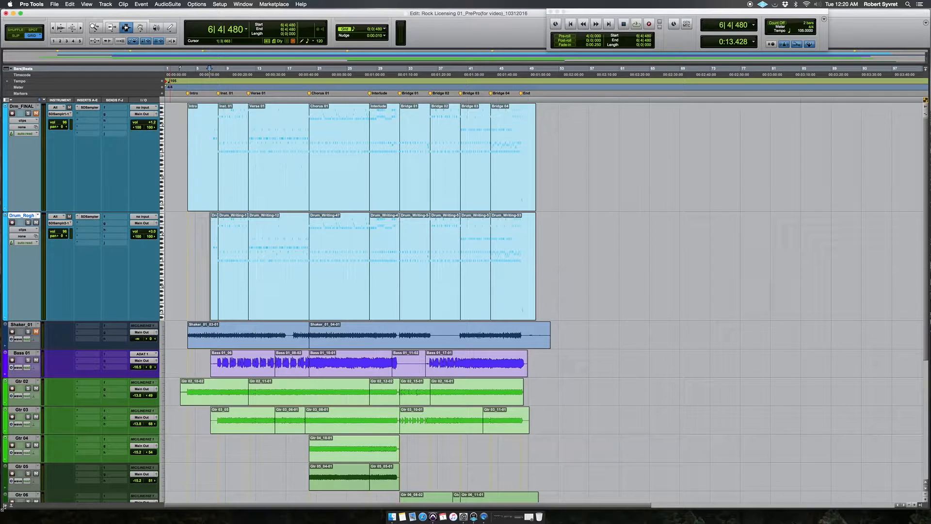
click(4, 506)
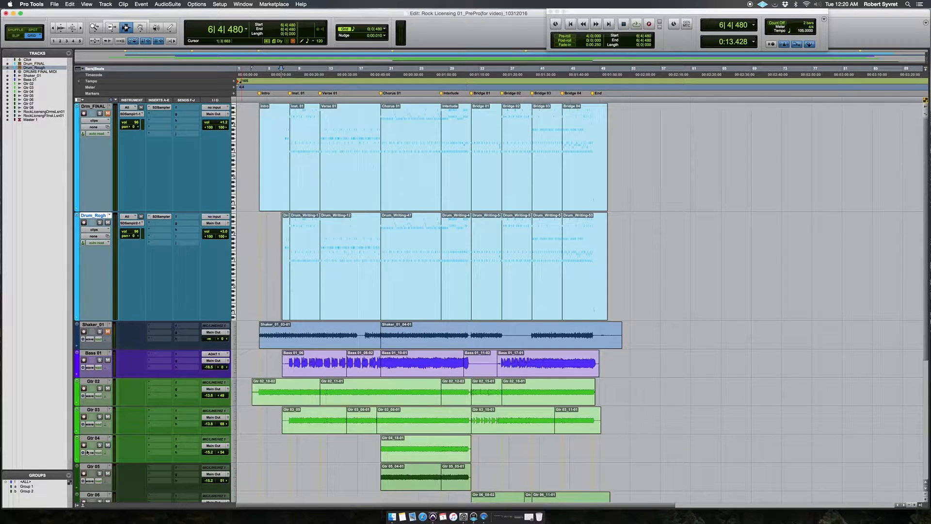
click(77, 505)
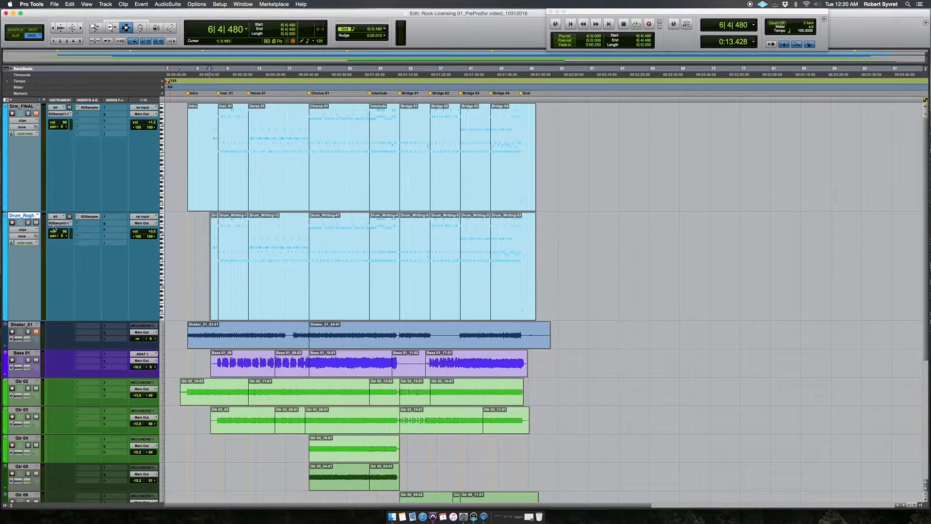
Create eight mono and two stereo Aux Input tracks below the drum tracks, and save the session.
key(super+shift+n)
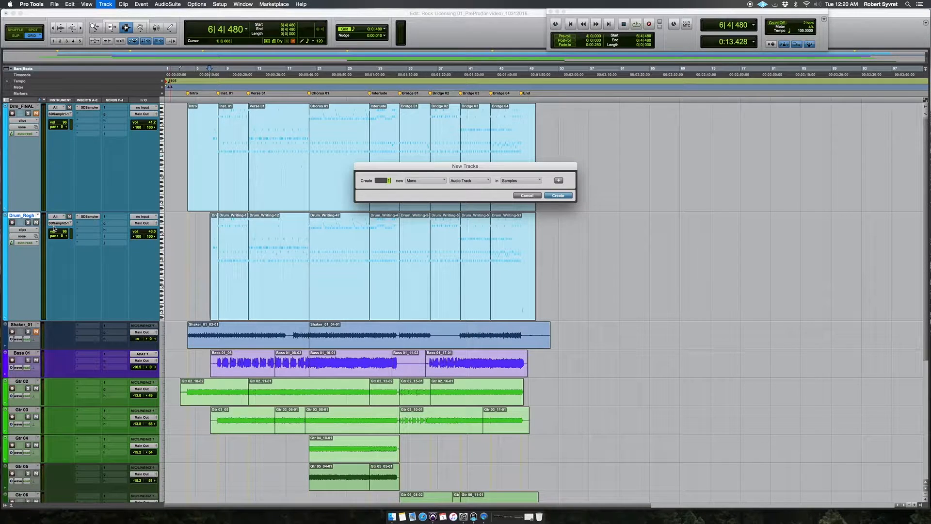
text(8)
key(super+Down)
key(super+shift+Down)
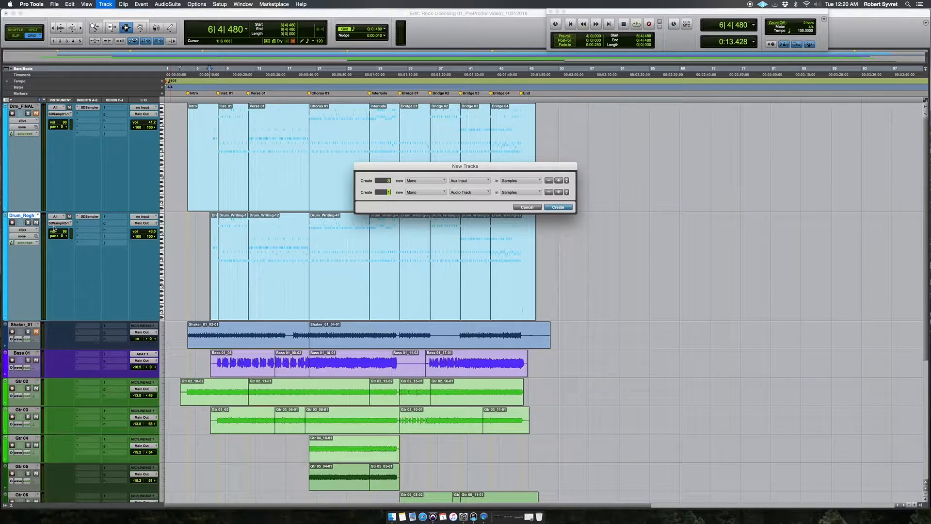
text(2)
key(super+Right)
key(super+Down)
key(Return)
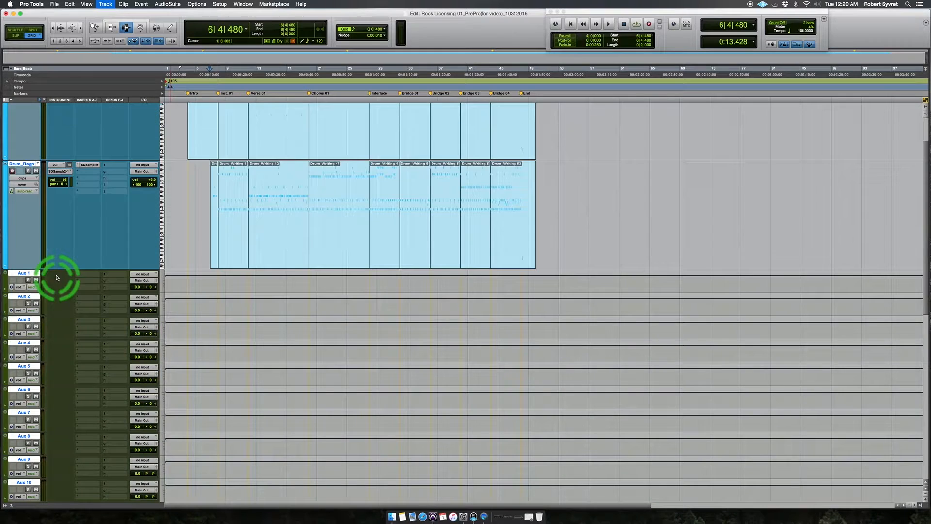
scroll(232, 316, down, 10)
key(super+s)
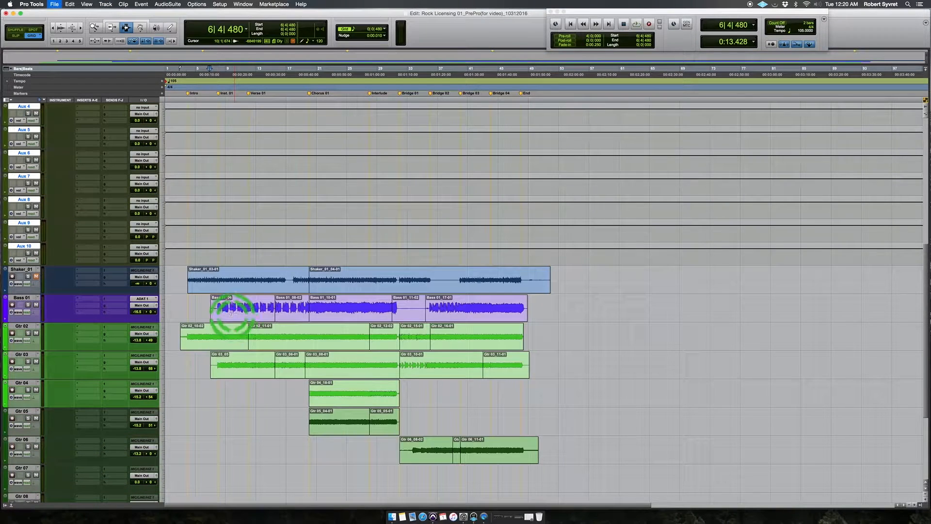
scroll(221, 295, up, 10)
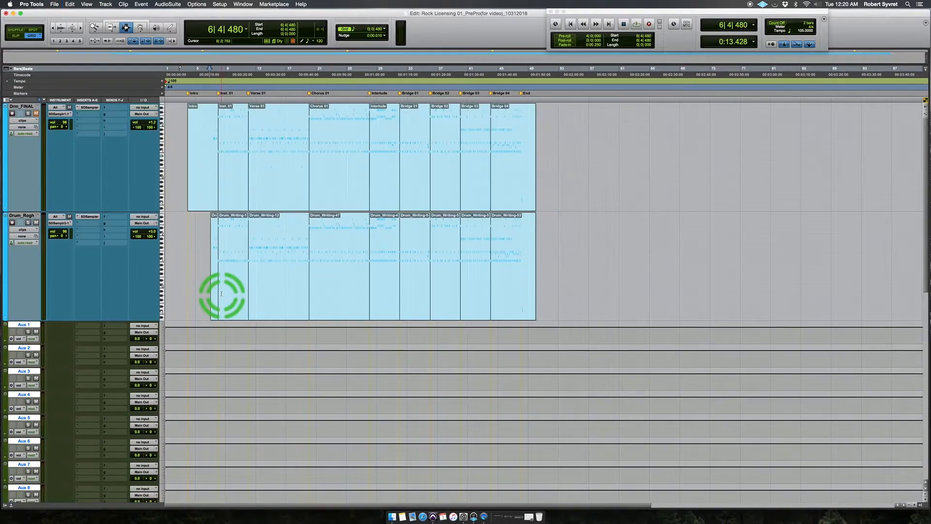
Rename Aux 1, Aux 2 and Aux 3 as Kick Print, SnareTopPrint and Snare Bottom.
click(199, 315)
double_click(23, 324)
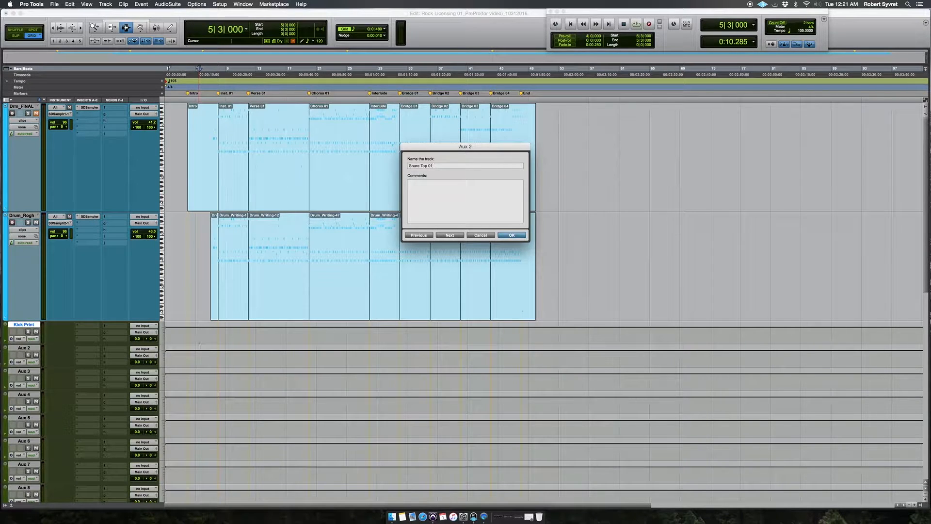
text(Snar)
Rename the Aux 4 track as Hi Hat Print.
text(Hi Hat)
key(super+Right)
text(T)
key(Escape)
double_click(23, 394)
key(Right)
text(Print)
Rename Aux 5 as Tom 01 Print and Aux 6 as Tom 02 Print.
key(super+Right)
text(Tom 01 P)
key(super+Right)
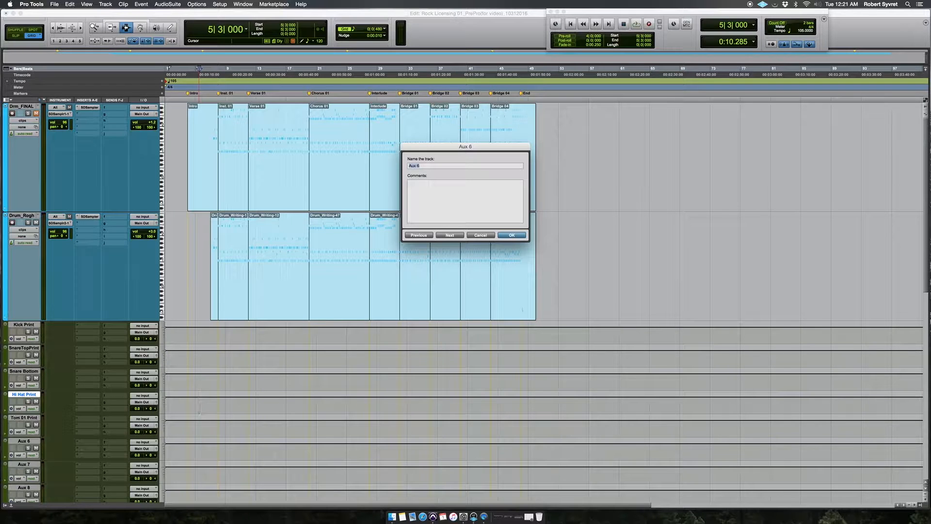
scroll(333, 384, down, 2)
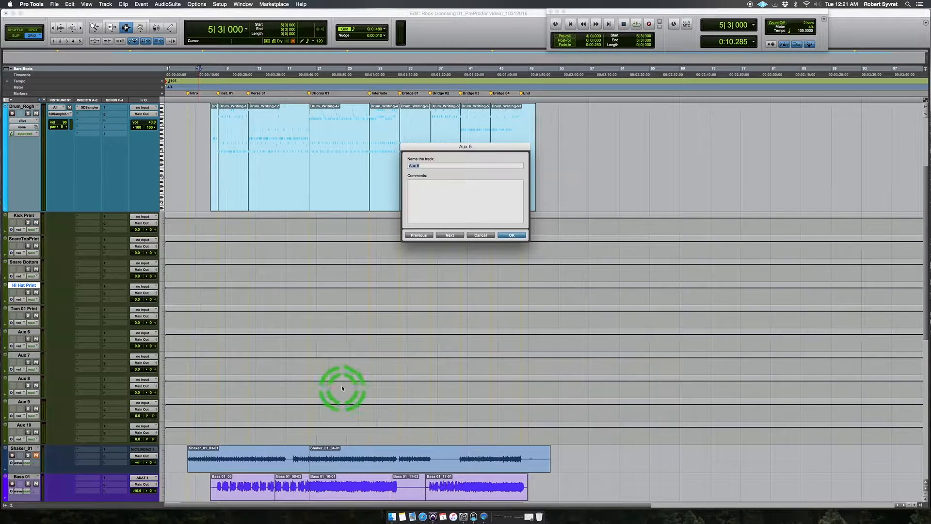
text(Tom 02 Print)
key(super+Right)
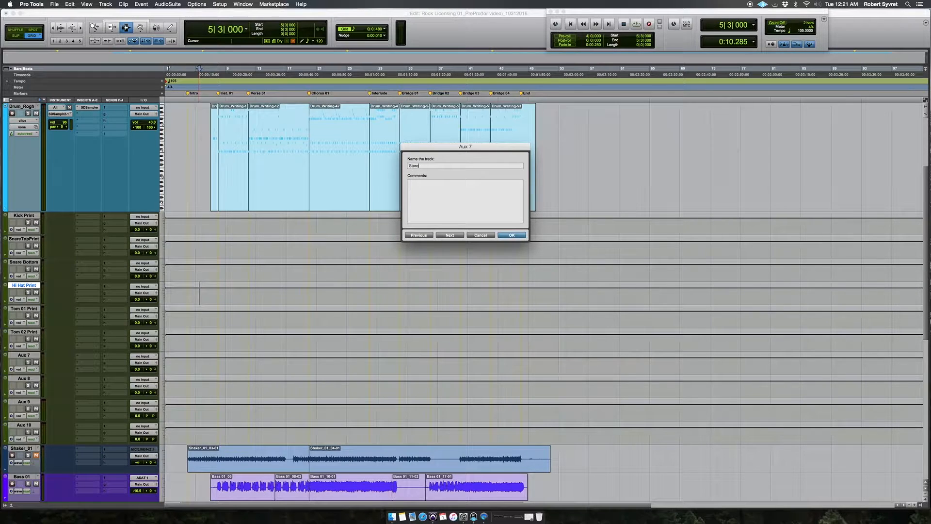
Rename Aux 7 as Tom 03 Print and Aux 8 as Tom 04 Print.
text(Stereo)
key(BackSpace)
key(BackSpace)
key(BackSpace)
key(BackSpace)
key(BackSpace)
text(Tom 03 Print)
key(super+Right)
key(Return)
click(22, 378)
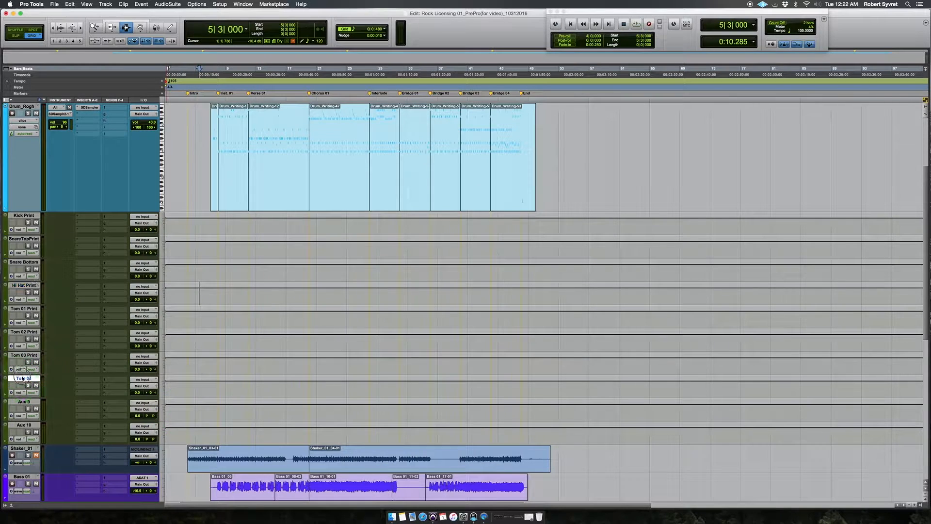
double_click(21, 378)
text(Print)
Rename the stereo tracks Aux 9 as OH Print and Aux 10 as Room Print.
key(super+Right)
text(OH Print)
key(super+Right)
text(Room)
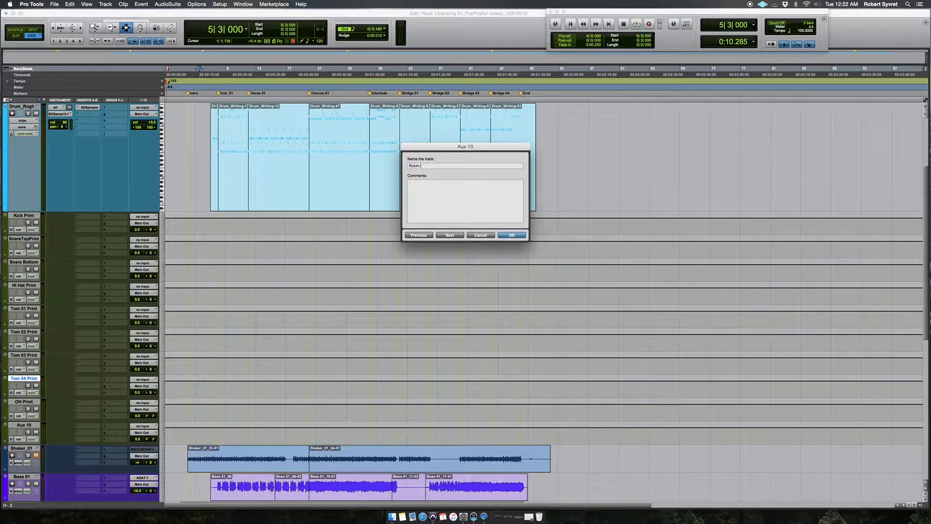
text( Print)
key(Return)
click(31, 216)
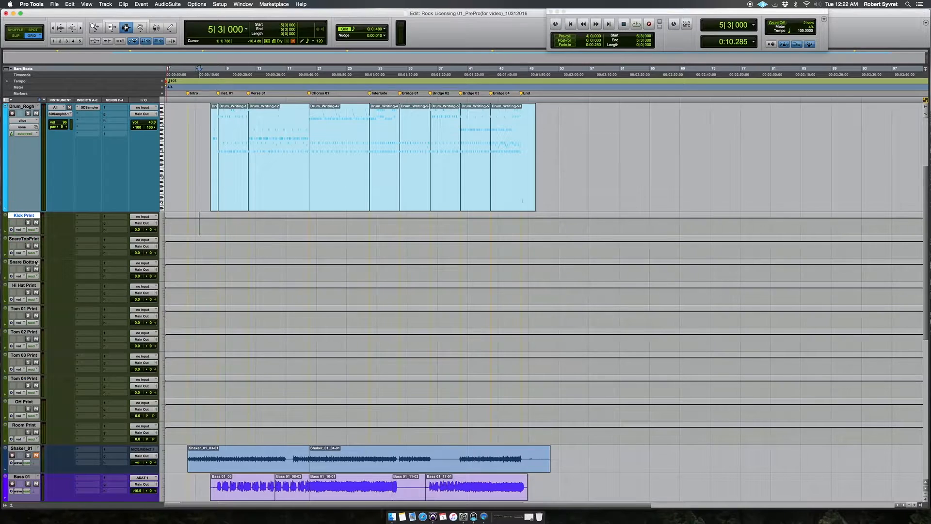
shift+click(28, 424)
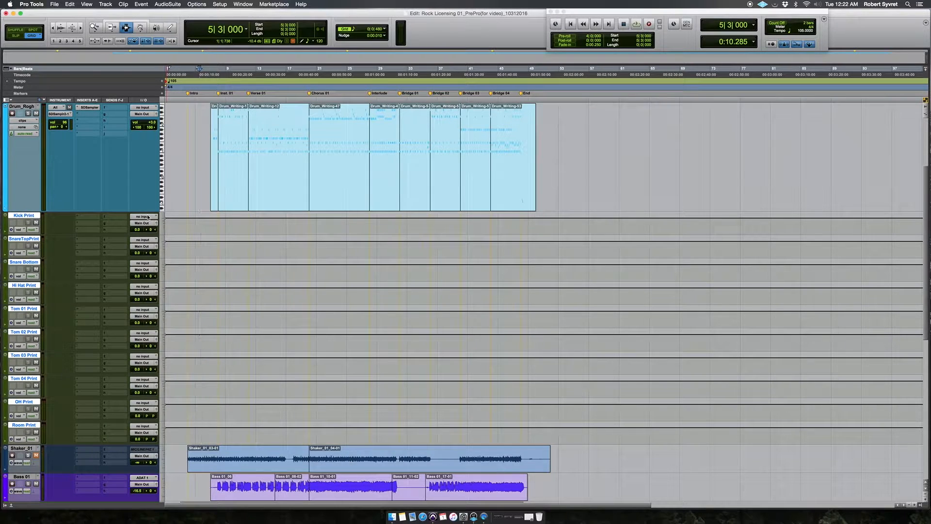
click(145, 216)
click(165, 231)
click(167, 243)
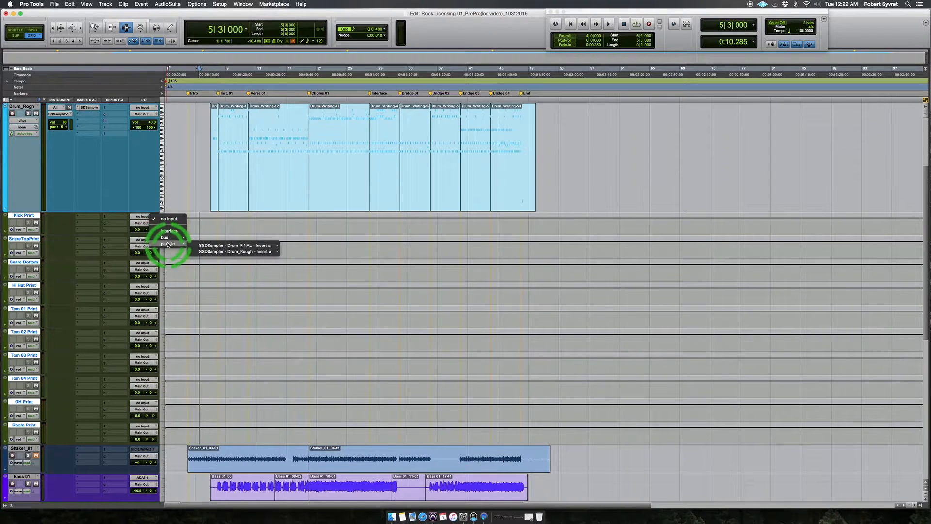
click(204, 251)
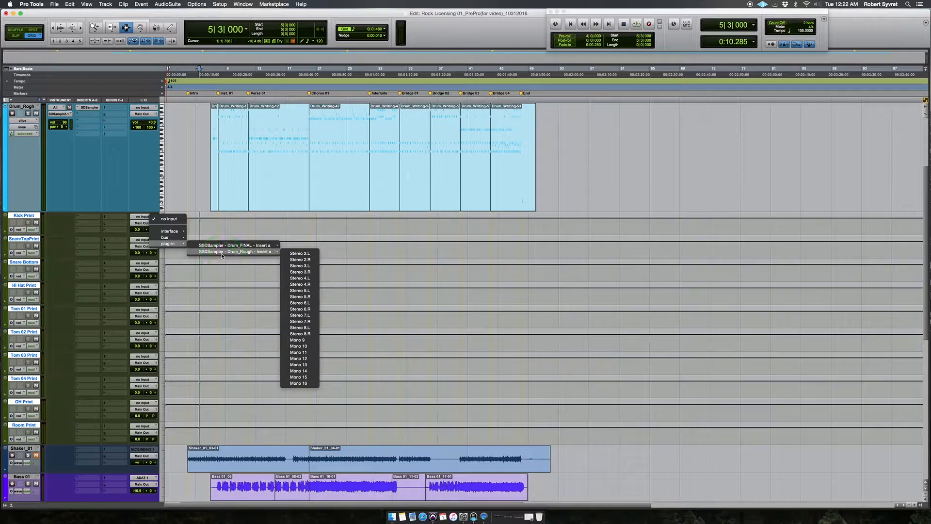
drag(265, 253, 292, 226)
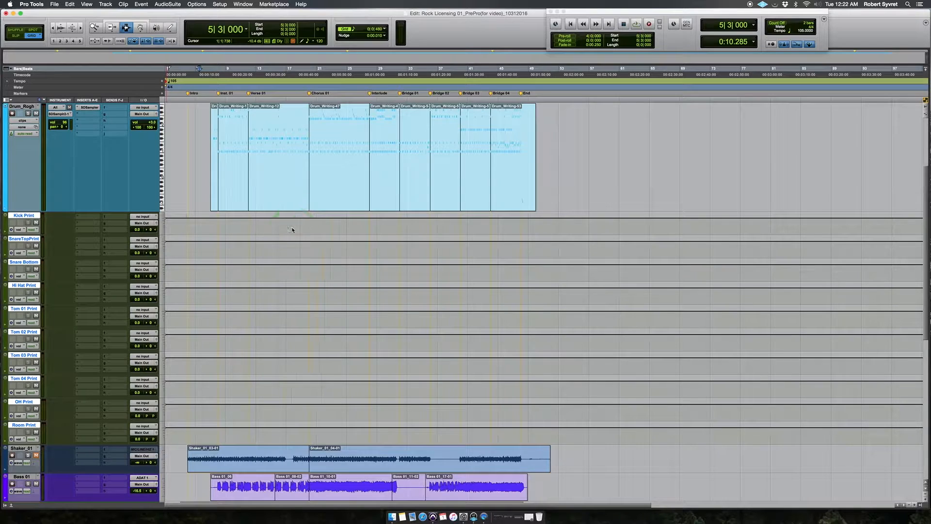
Assign the Drum_Rough SSDSampler outputs Mono 9 through Mono 16 as successive inputs of the tracks from Kick Print to Tom 04 Print.
click(25, 379)
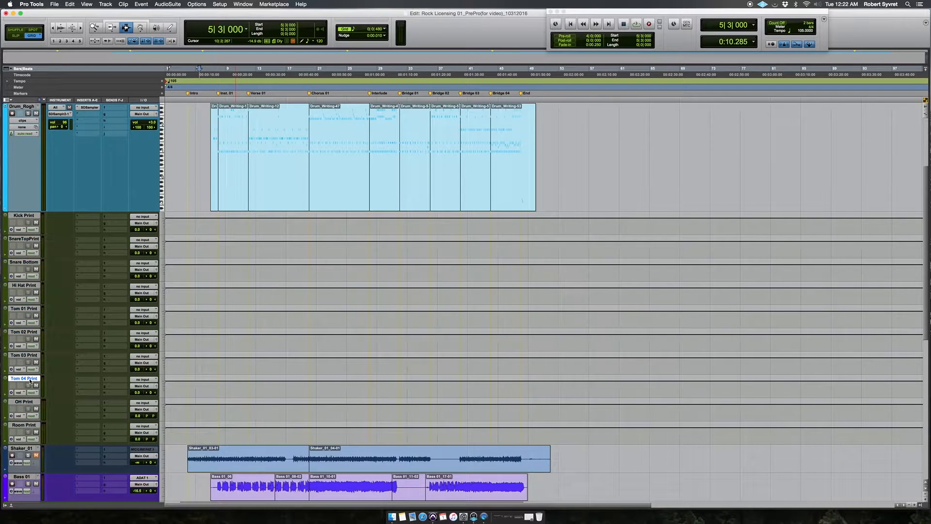
shift+click(30, 215)
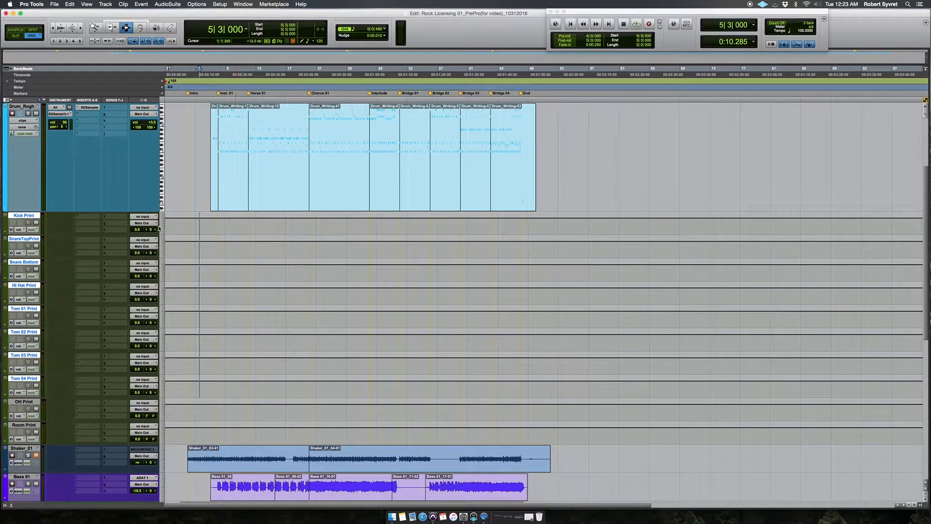
click(145, 216)
mouse_move(172, 243)
mouse_move(214, 247)
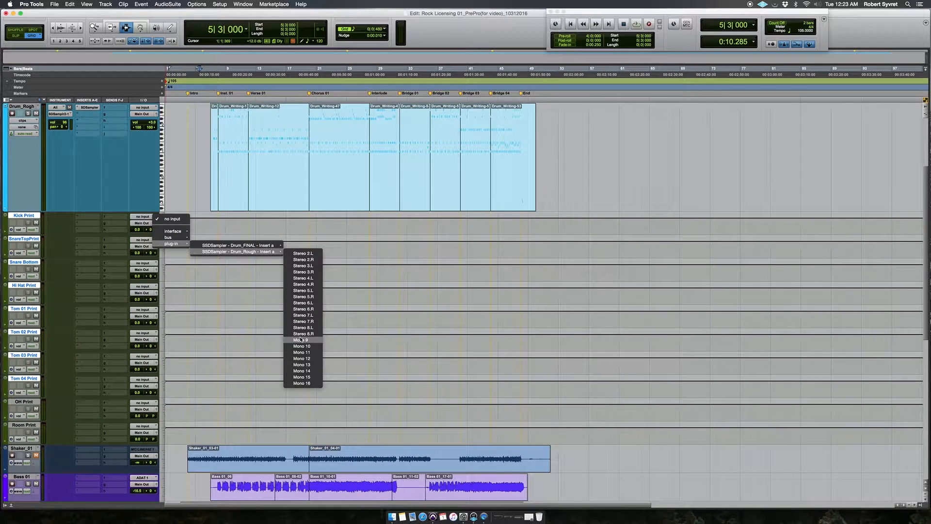
click(301, 341)
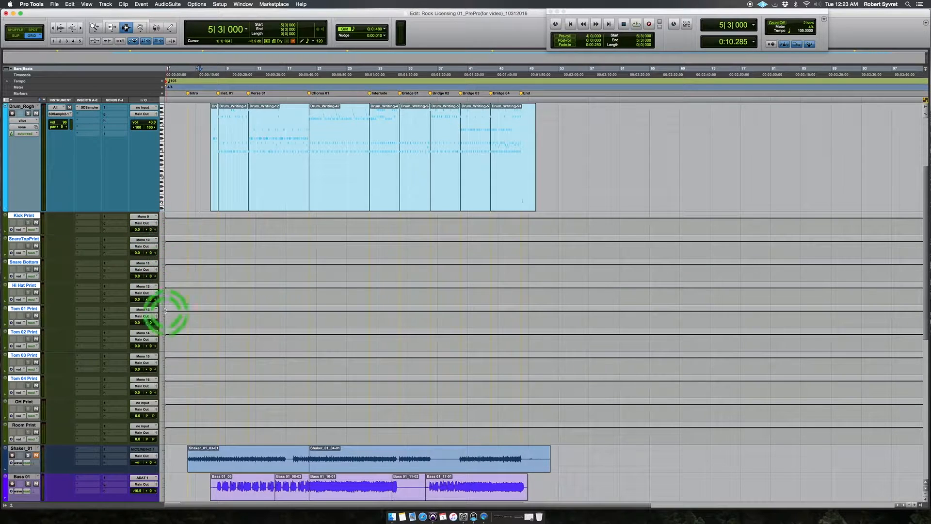
Assign the Drum_Rough SSDSampler outputs Stereo 2 and Stereo 3 as the inputs of OH Print and Room Print.
click(29, 402)
shift+click(32, 425)
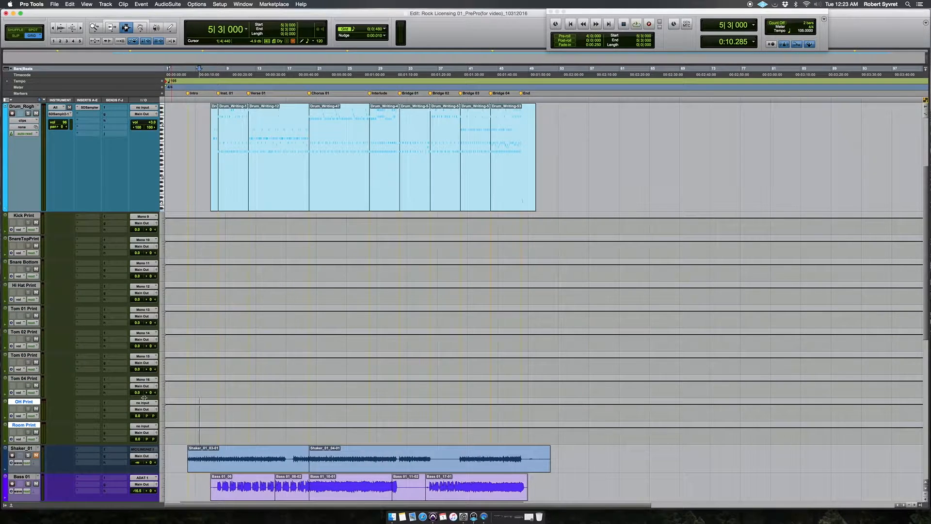
click(146, 403)
click(168, 425)
mouse_move(169, 431)
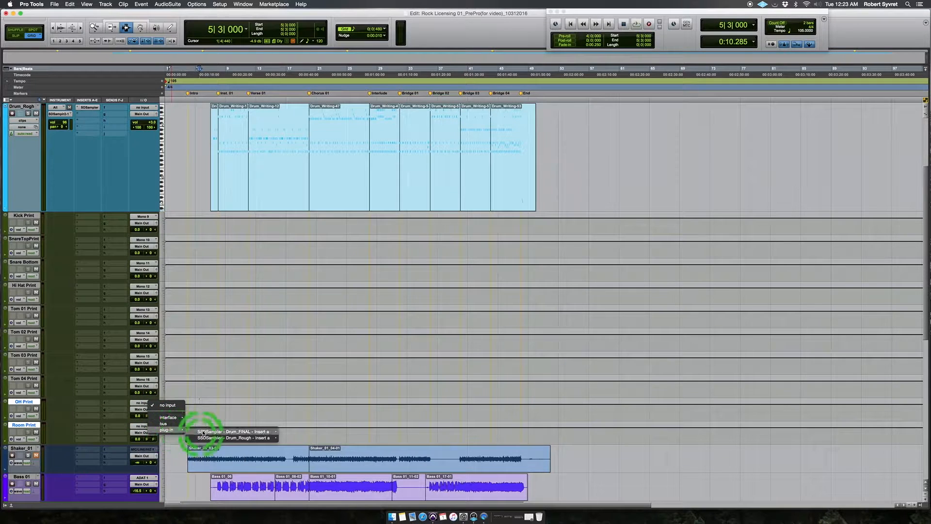
mouse_move(228, 438)
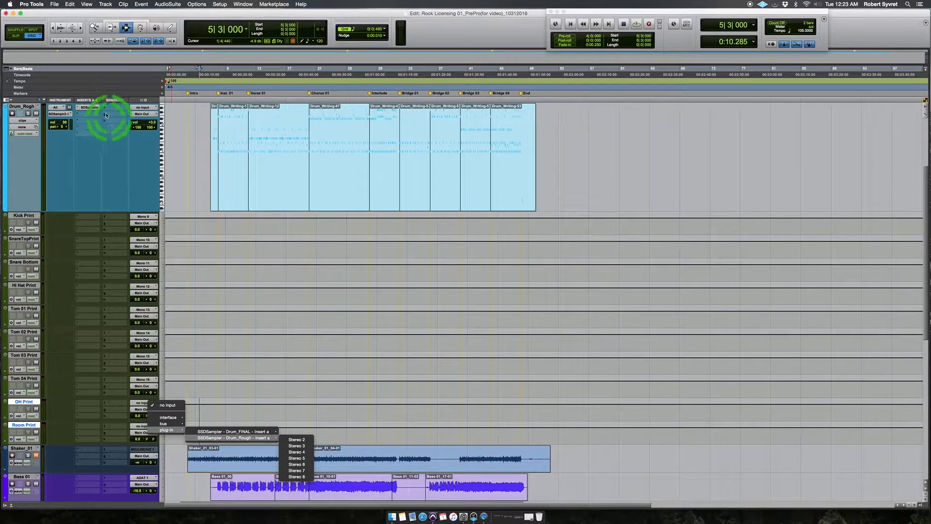
alt+shift+super+click(304, 442)
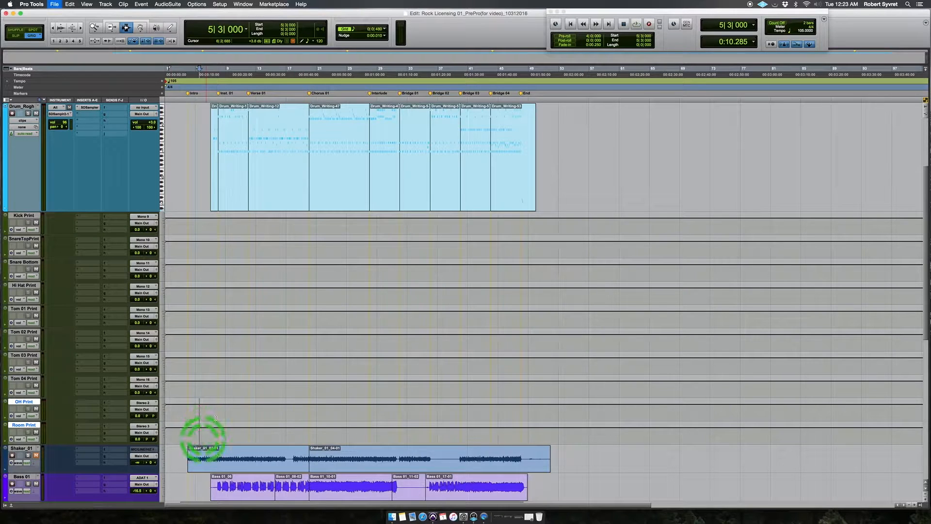
Insert the UAD Oxide Tape plug-in on all ten tracks from Kick Print to Room Print, leaving its window closed.
click(206, 222)
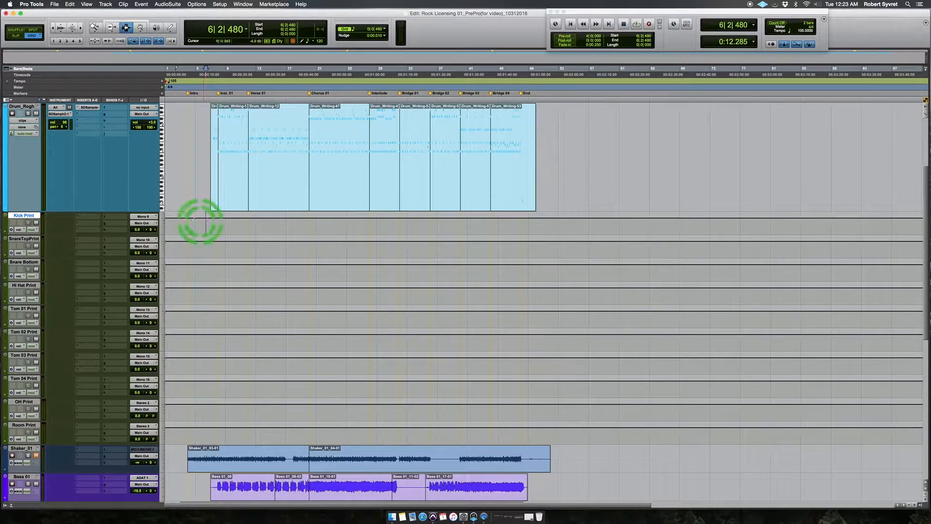
shift+click(24, 426)
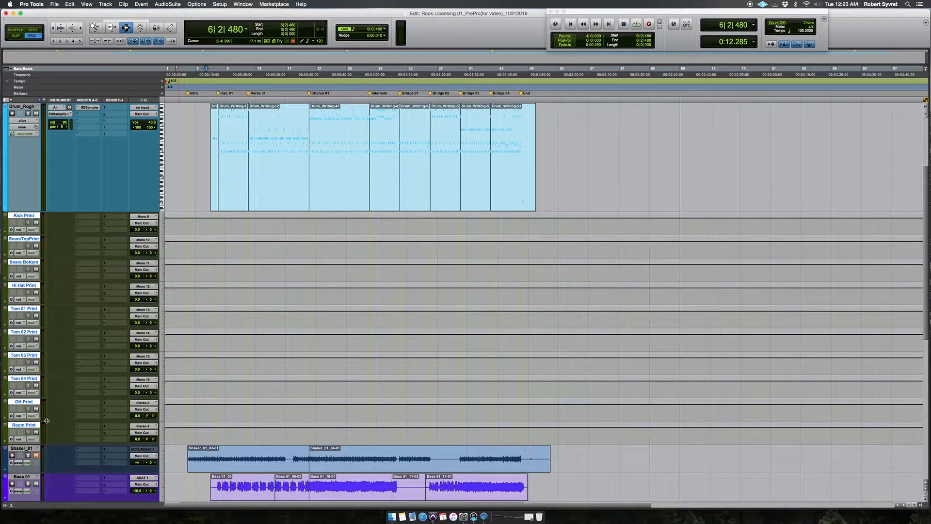
click(91, 218)
mouse_move(113, 249)
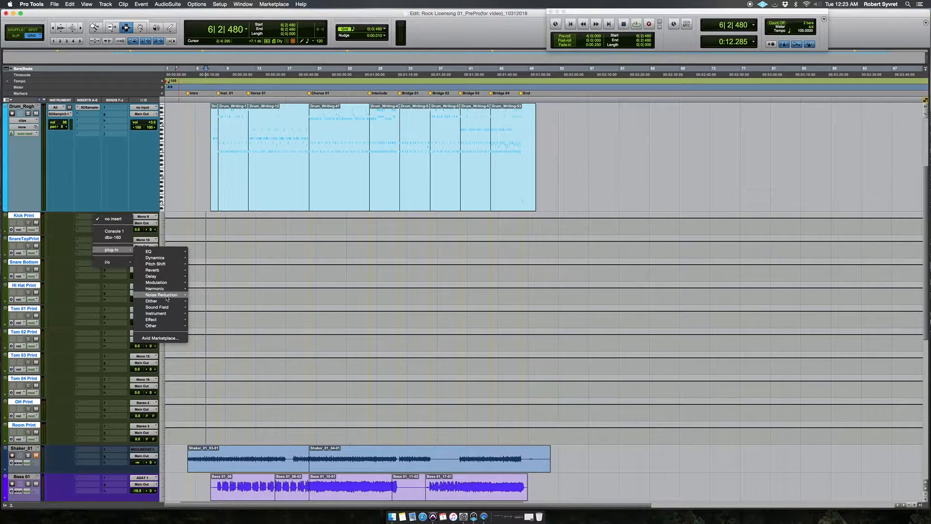
mouse_move(170, 289)
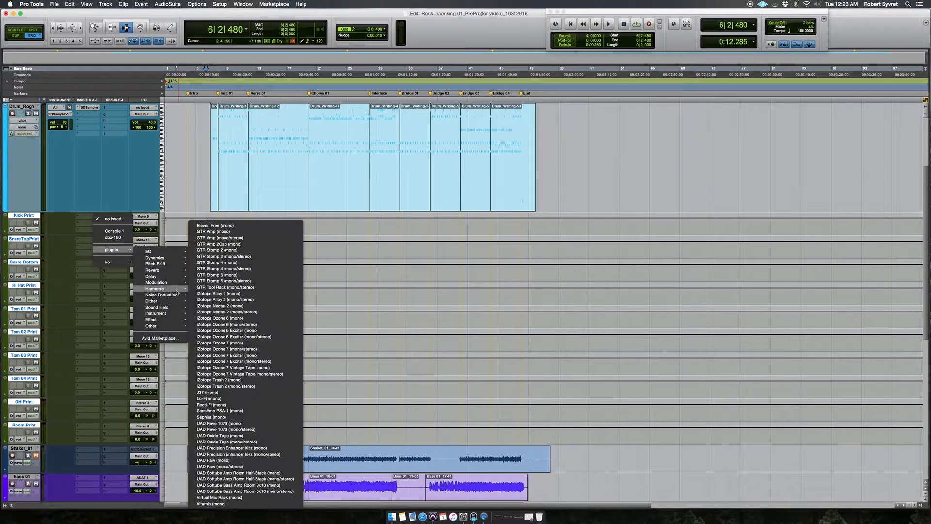
click(245, 436)
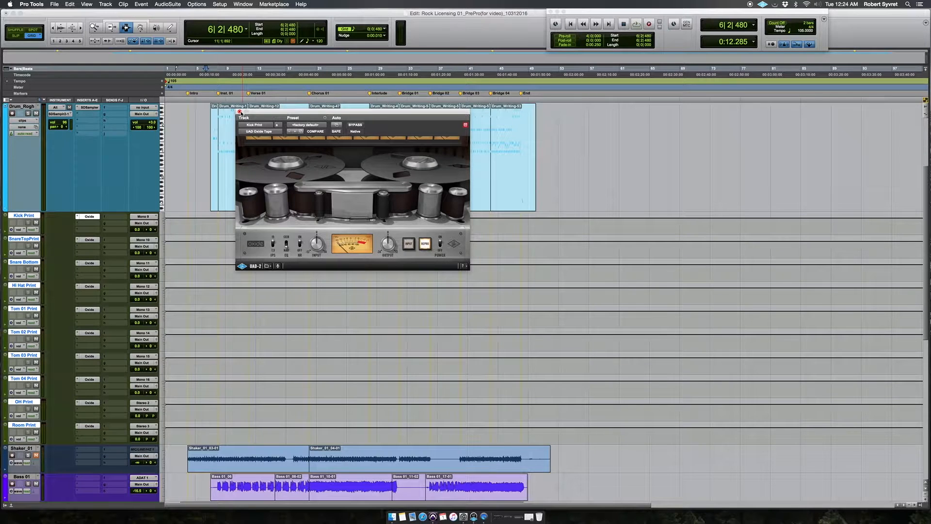
click(240, 112)
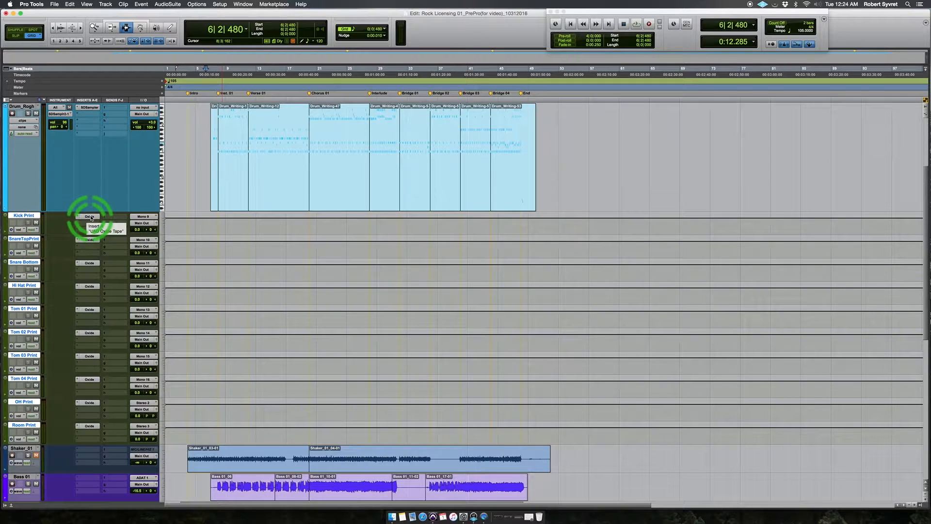
Bypass the UAD Oxide Tape inserts on all the print tracks and save the session.
alt+super+click(91, 218)
key(super+s)
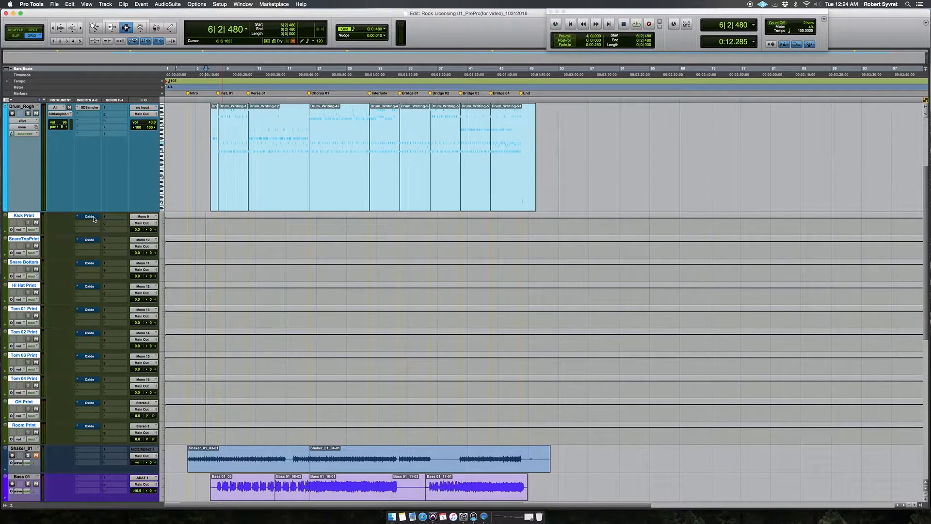
click(209, 239)
key(super+s)
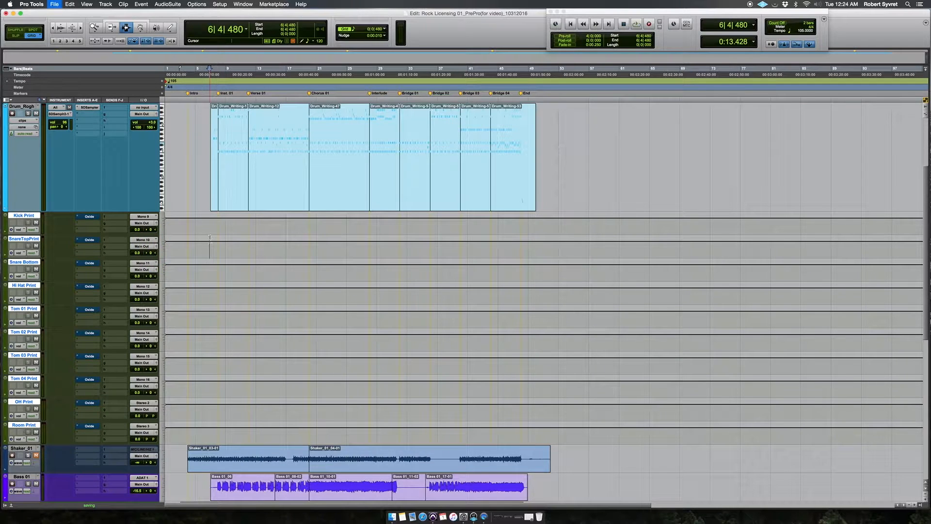
Create 12 new mono audio tracks in Samples format below Room Print.
click(24, 216)
click(31, 425)
key(shift+super+n)
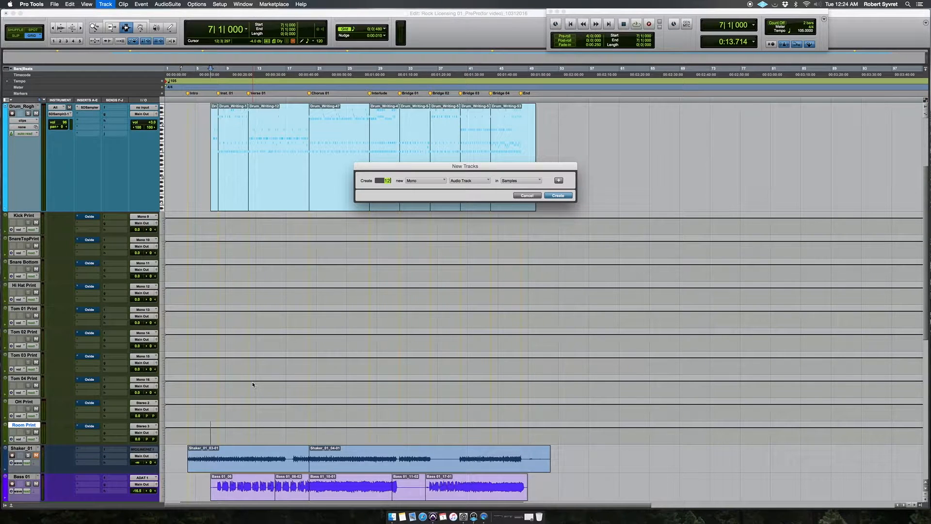
key(Return)
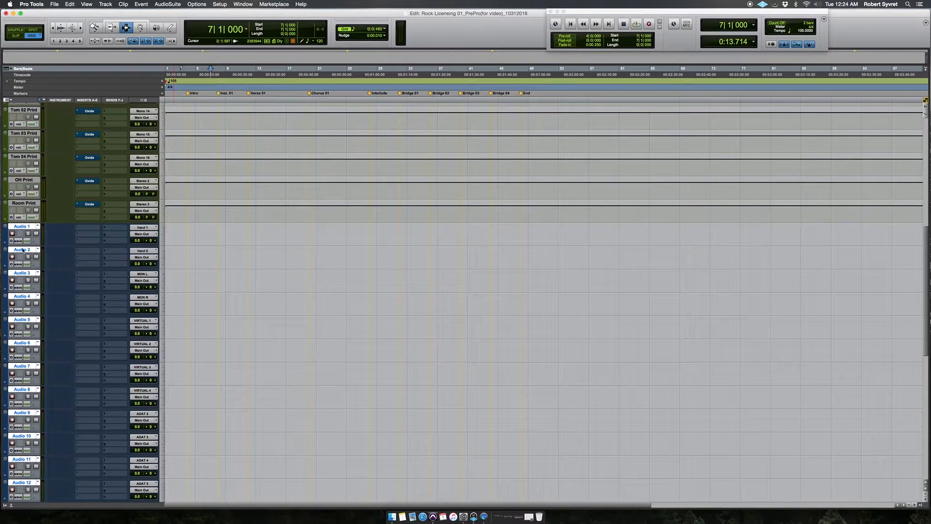
Rename Audio 1 as Kick and Audio 2 as Snare Top.
double_click(28, 226)
text(Kick)
key(super+Right)
text(Sn)
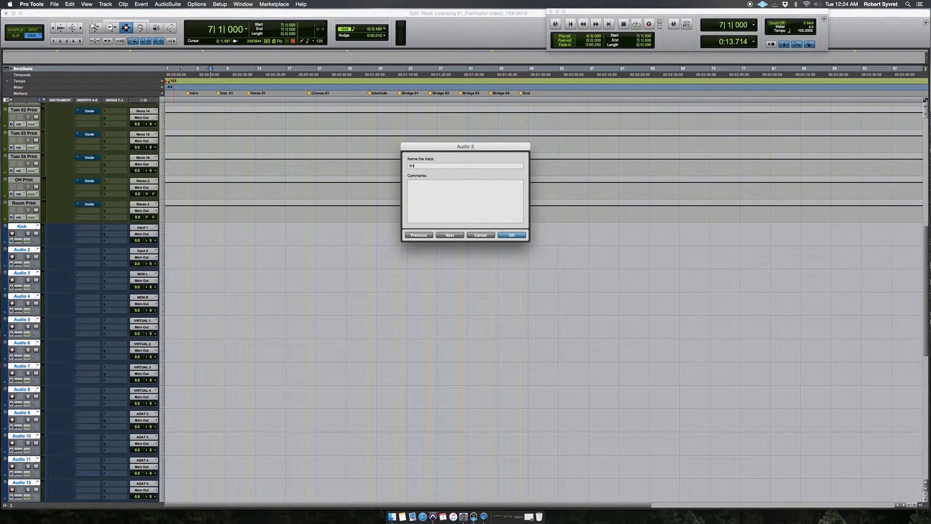
text(are Top)
key(super+Right)
Try to rename Audio 3 as Snare Bottom while the aux track still uses that name.
text(Snare Bottom)
key(super+Right)
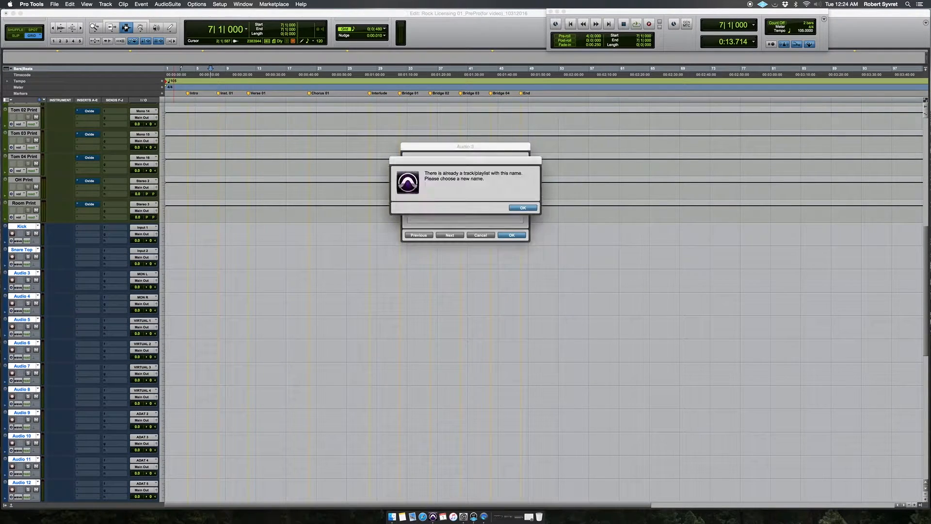
key(Return)
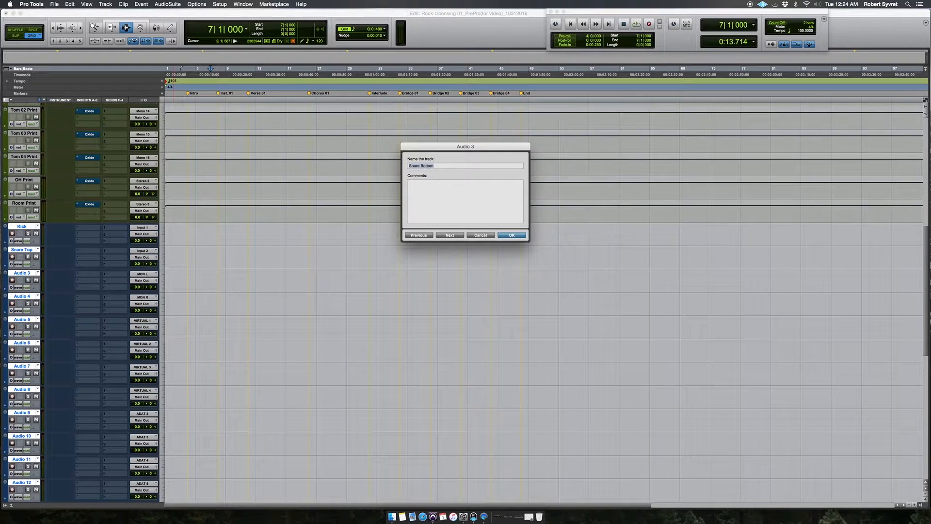
scroll(90, 198, up, 2)
scroll(90, 198, up, 2)
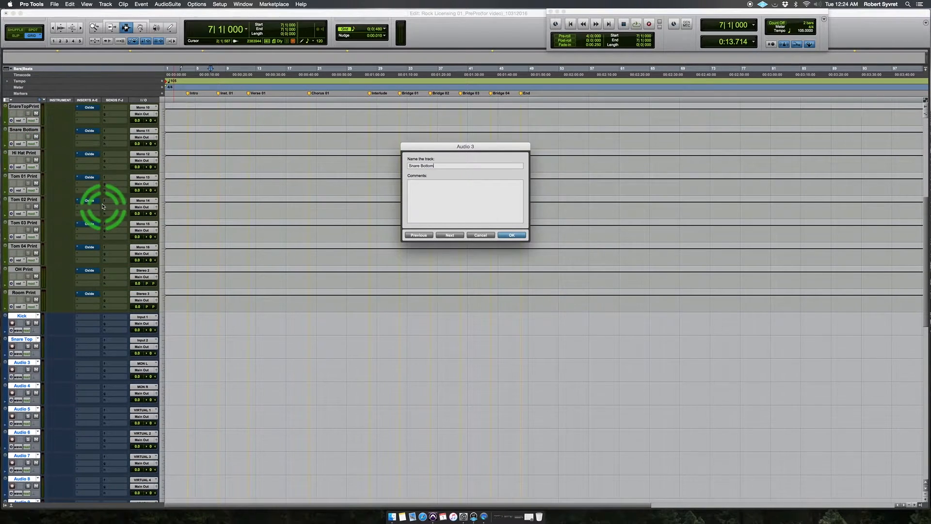
key(Return)
Rename the Snare Bottom aux track as Snare Bottom Print.
click(36, 130)
double_click(36, 130)
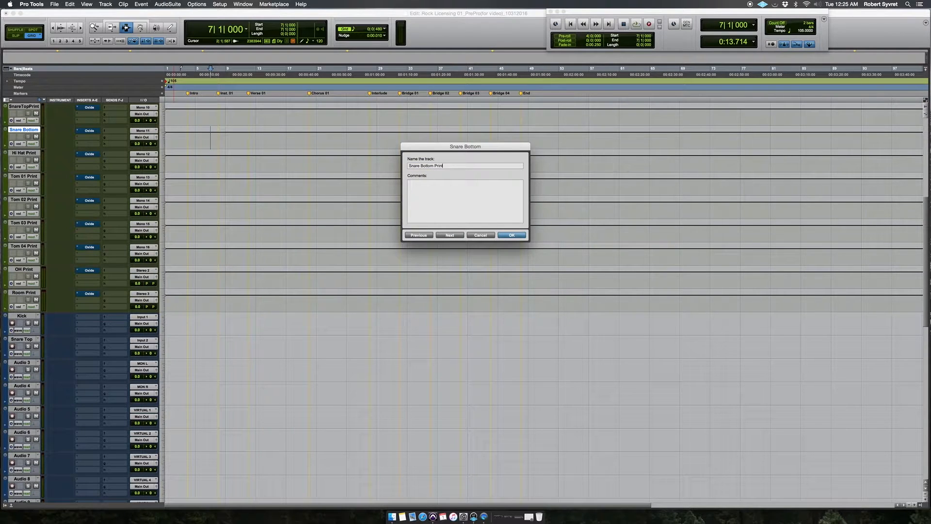
text(Print)
key(Return)
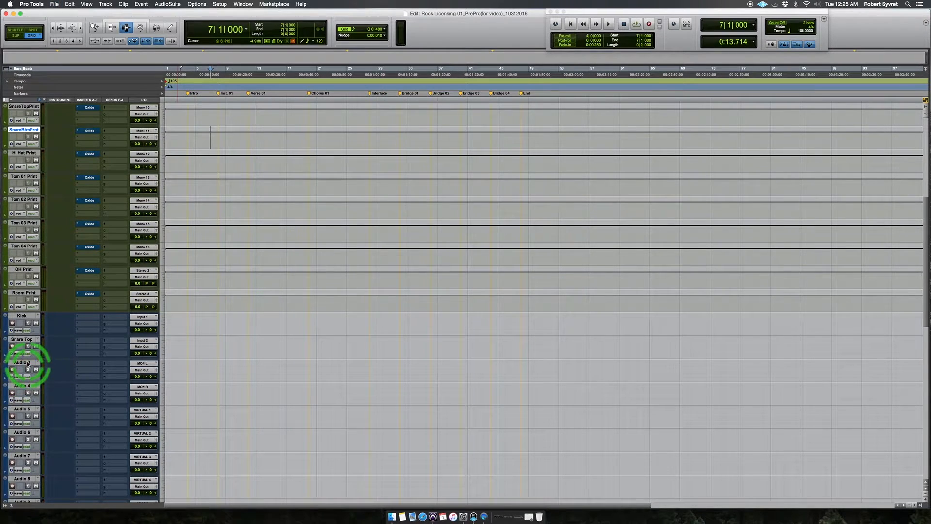
Rename Audio 3 as Snare Bottom.
double_click(22, 363)
text(Snare )
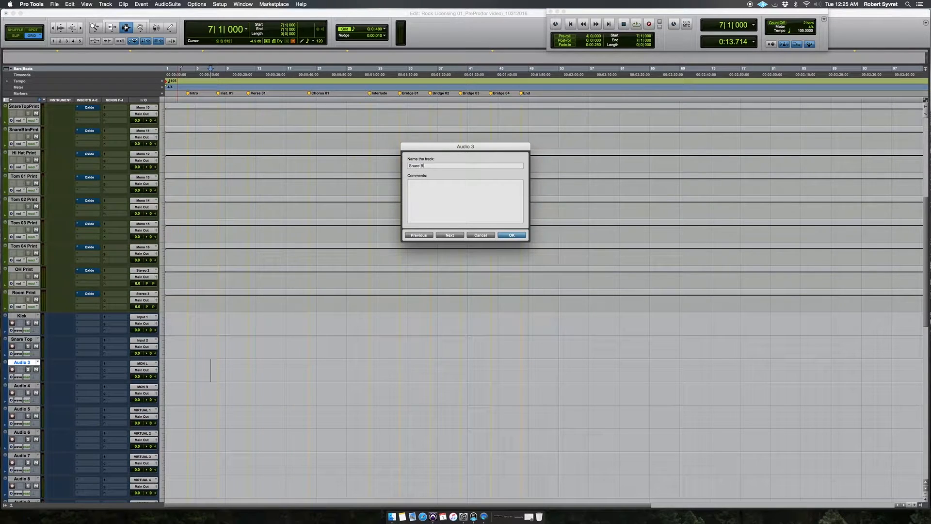
text(Bottom)
key(super+Right)
Rename the tracks Audio 4 through Audio 7 as Tom 01, Tom 02, Tom 03 and Tom 04.
text(Tom 01)
key(super+Right)
text(Tom 02)
key(super+Right)
text(Tom 04)
key(BackSpace)
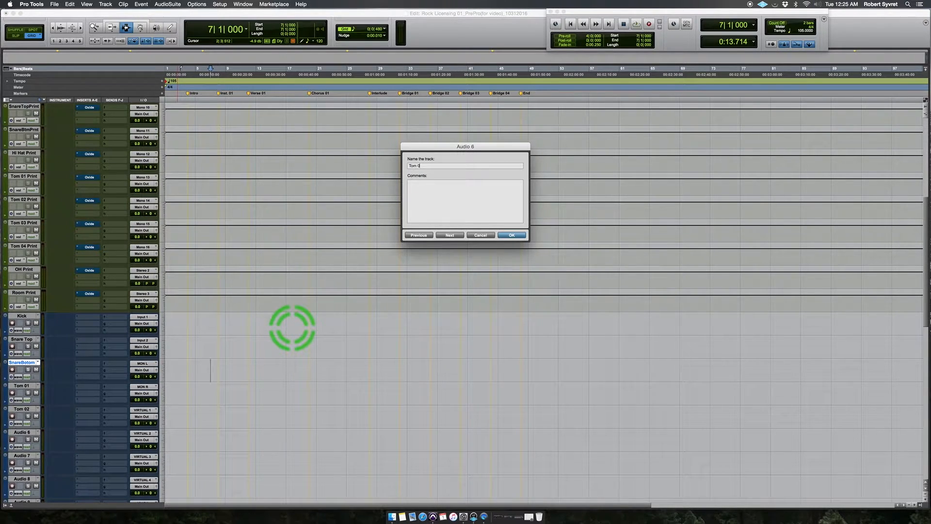
key(super+Right)
text(Tom)
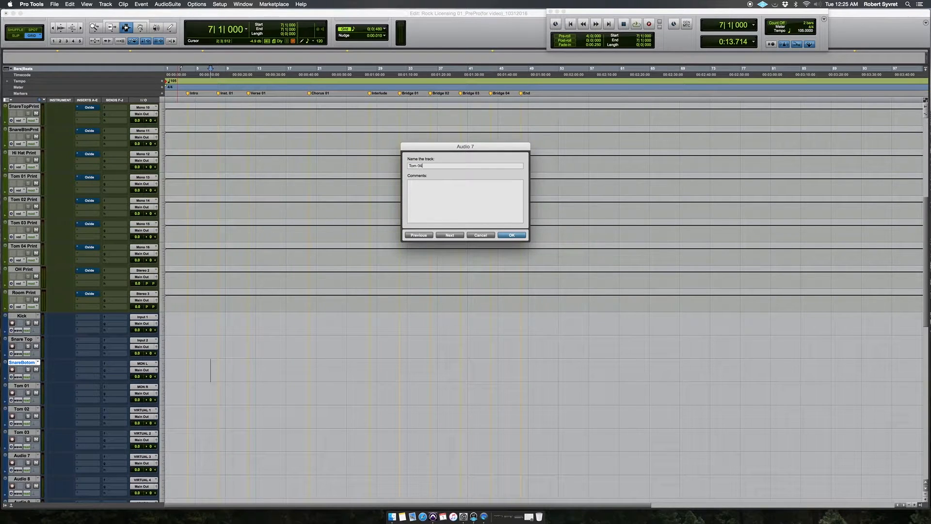
key(super+Right)
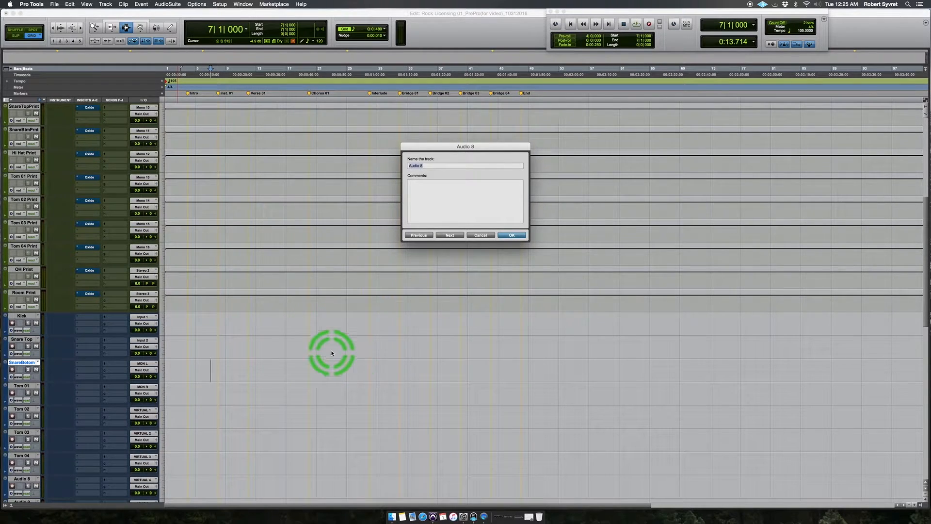
Rename Audio 8 as Hi Hat and move it between the Snare Bottom and Tom 01 audio tracks.
scroll(331, 354, down, 4)
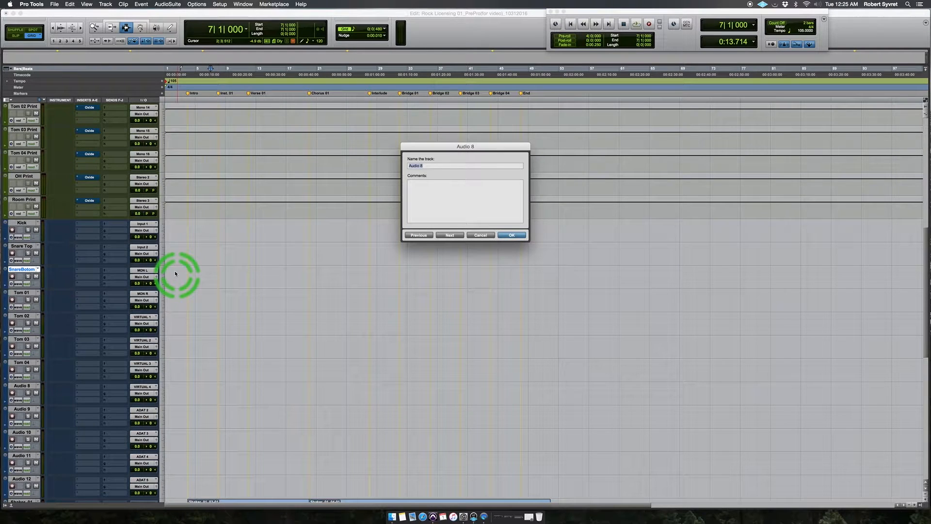
text(Hi Hat)
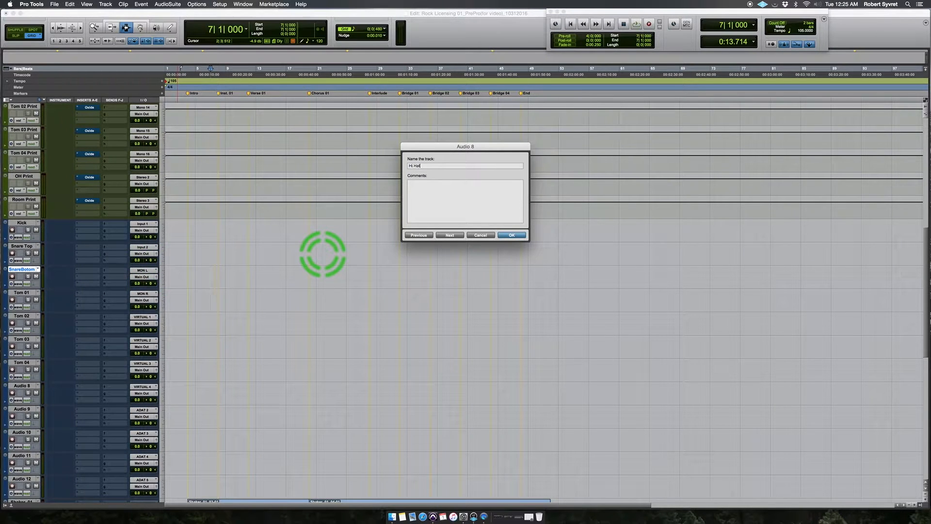
key(Return)
drag(31, 384, 35, 288)
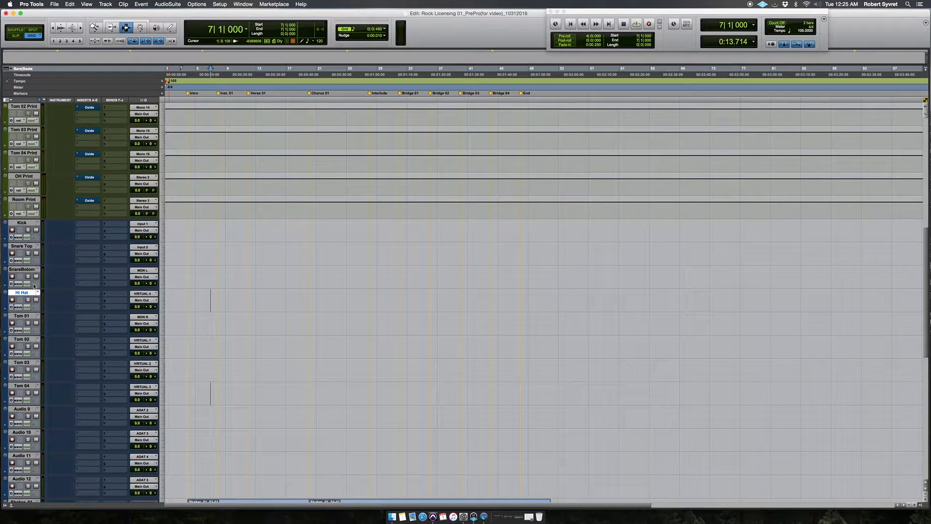
Rename Audio 9 as OH L and Audio 10 as OH R.
double_click(31, 410)
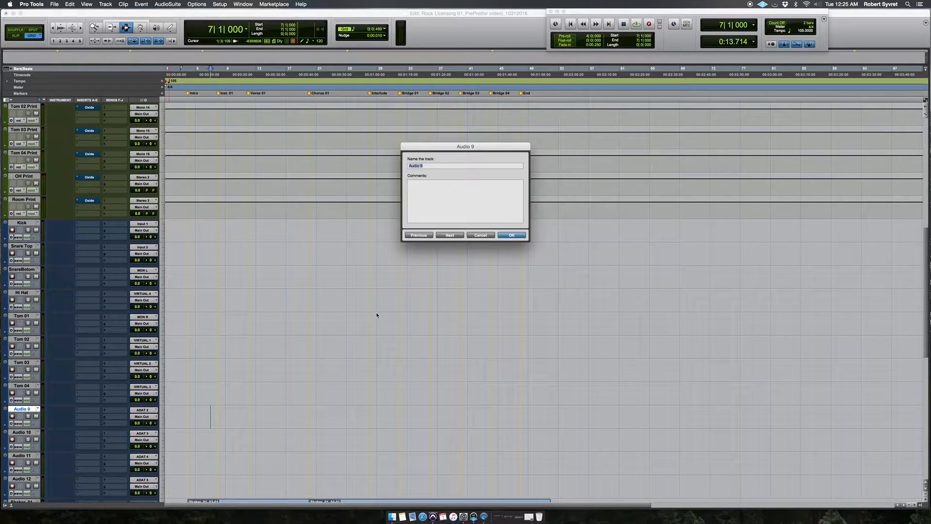
text(OH L)
key(super+Right)
text(OH L)
key(super+Right)
Rename Audio 11 as Room L and Audio 12 as Room R.
text(Room)
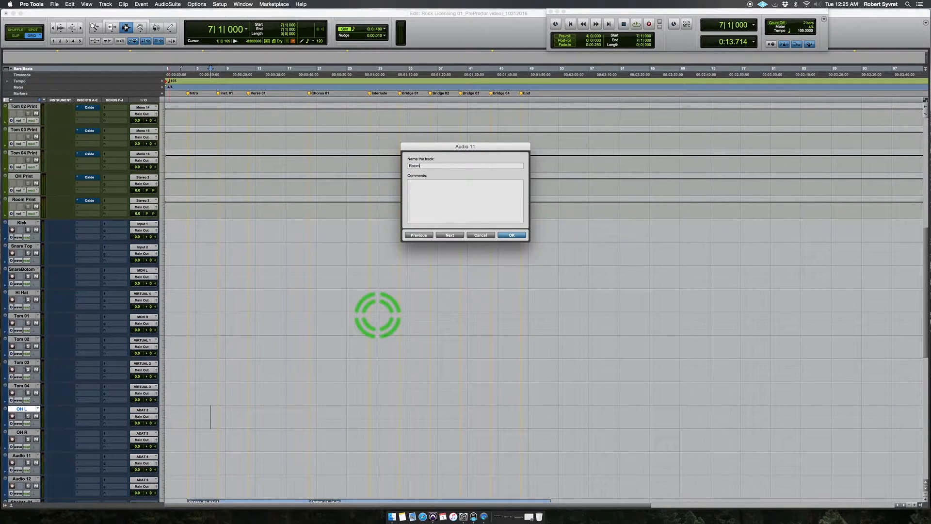
key(super+Right)
text(Room R)
key(Return)
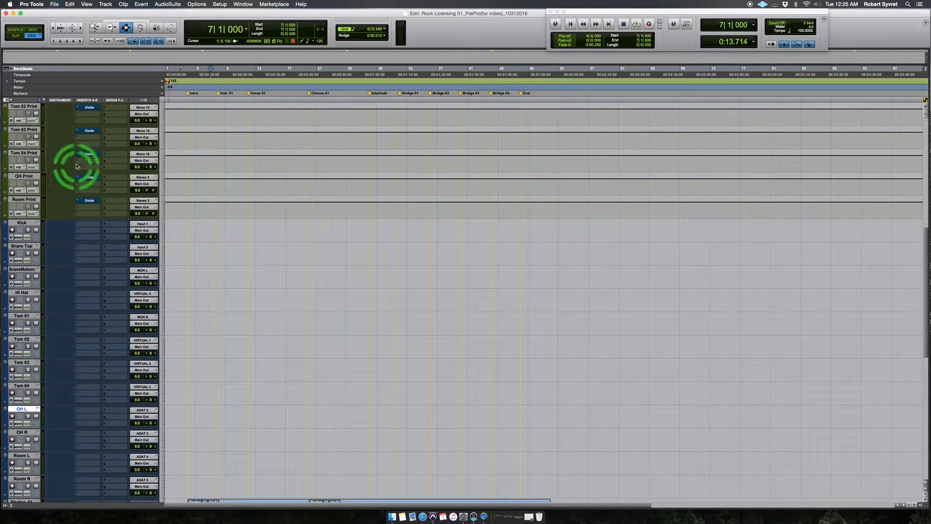
Select all the aux print tracks from Kick Print through Room Print.
scroll(97, 160, up, 4)
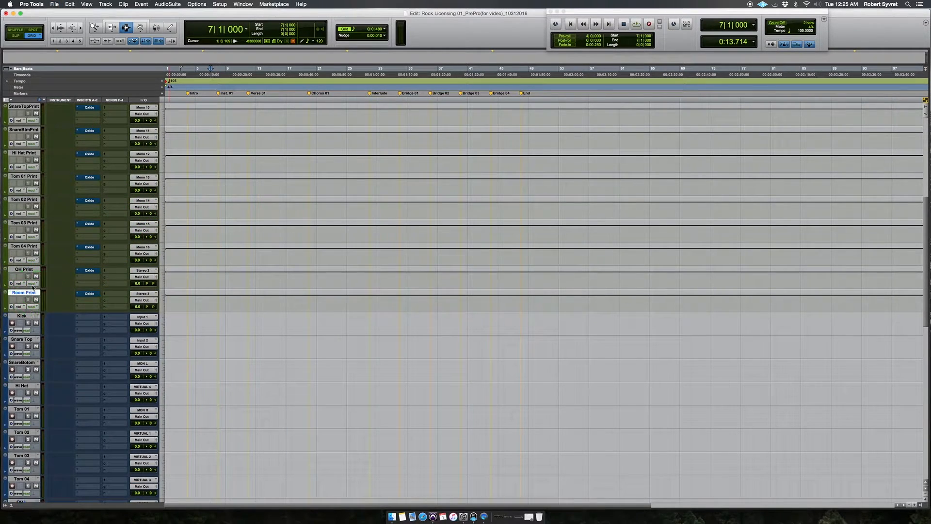
scroll(40, 311, up, 10)
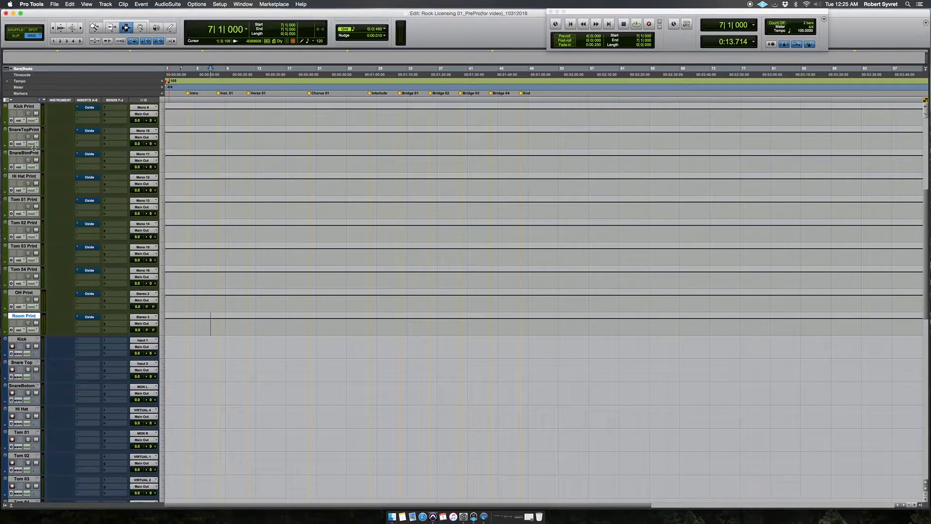
scroll(33, 149, up, 1)
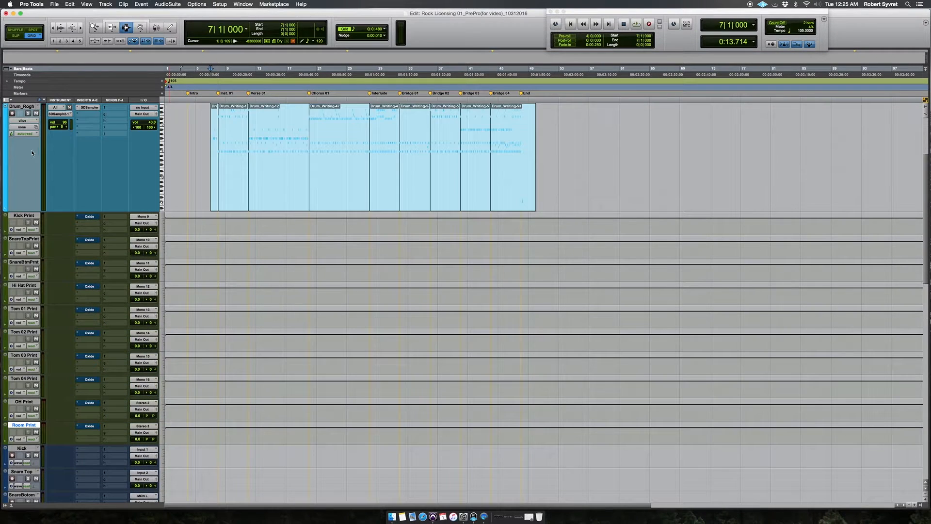
shift+click(26, 217)
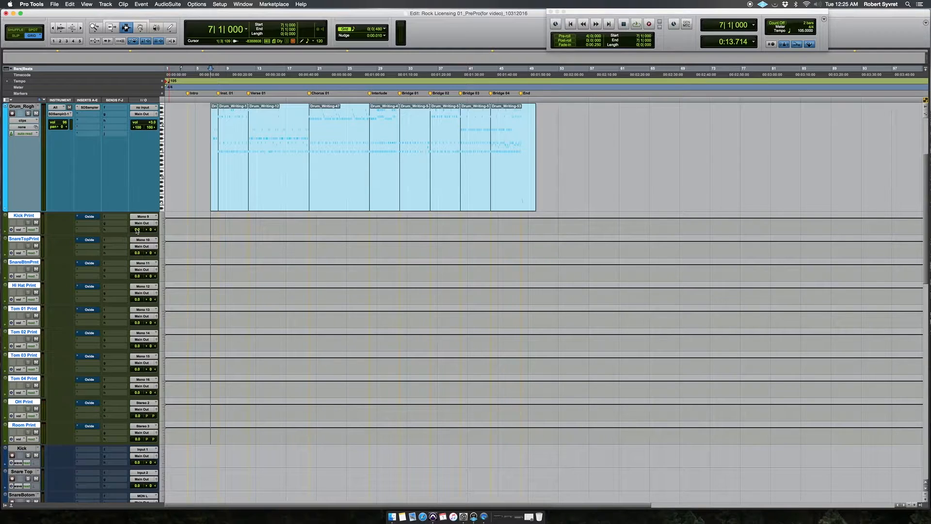
click(139, 224)
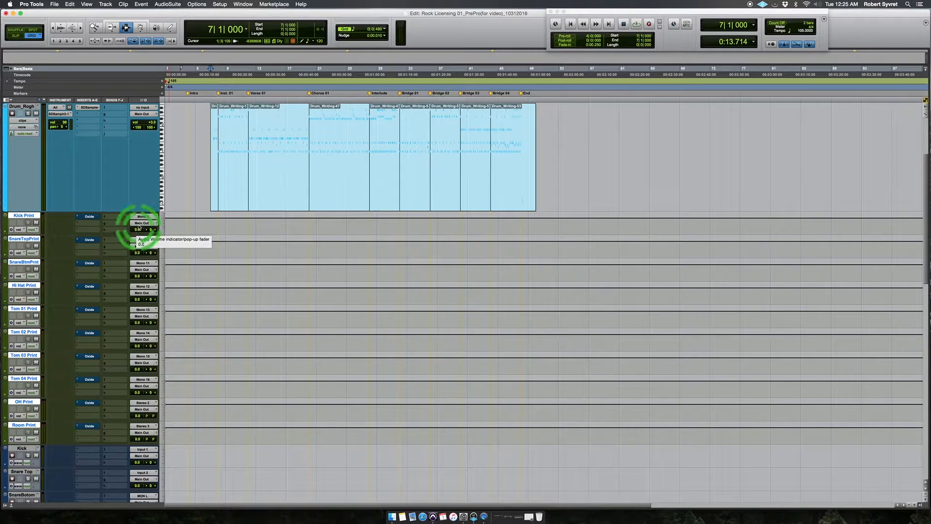
mouse_move(160, 230)
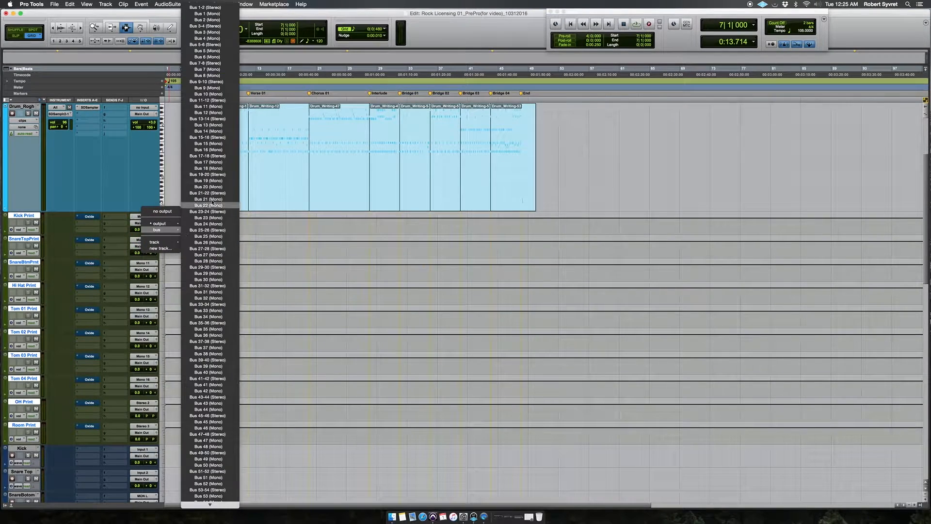
click(321, 266)
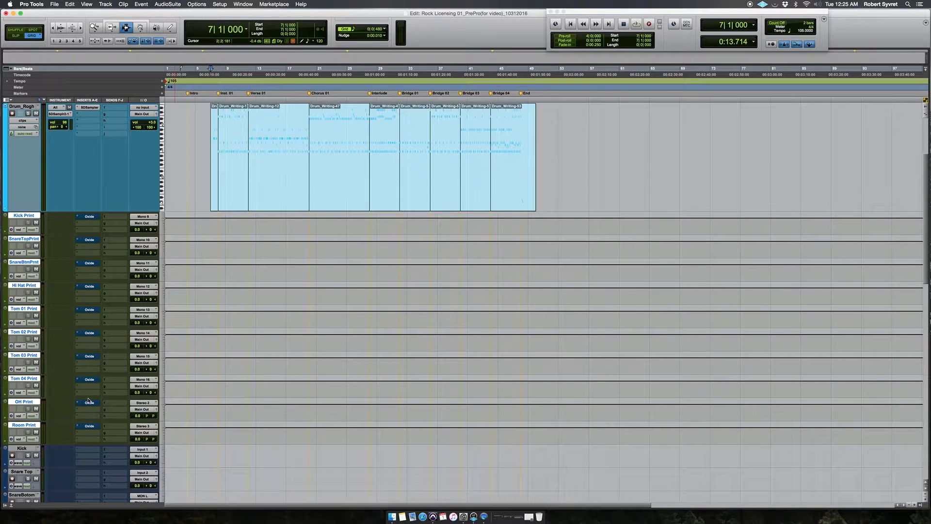
Remove OH Print and Room Print from the selection and route the mono print tracks' outputs to Bus 1 through Bus 8 in ascending order.
super+click(24, 425)
super+click(24, 401)
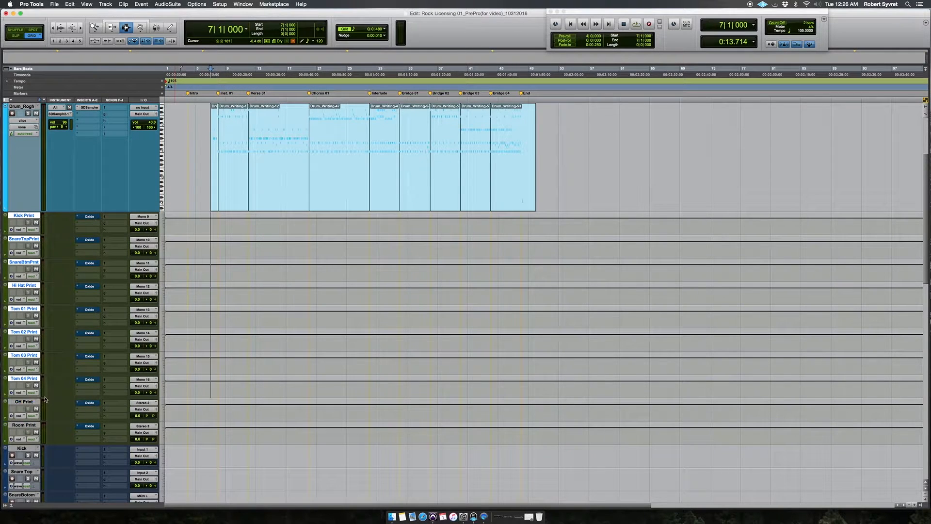
click(142, 223)
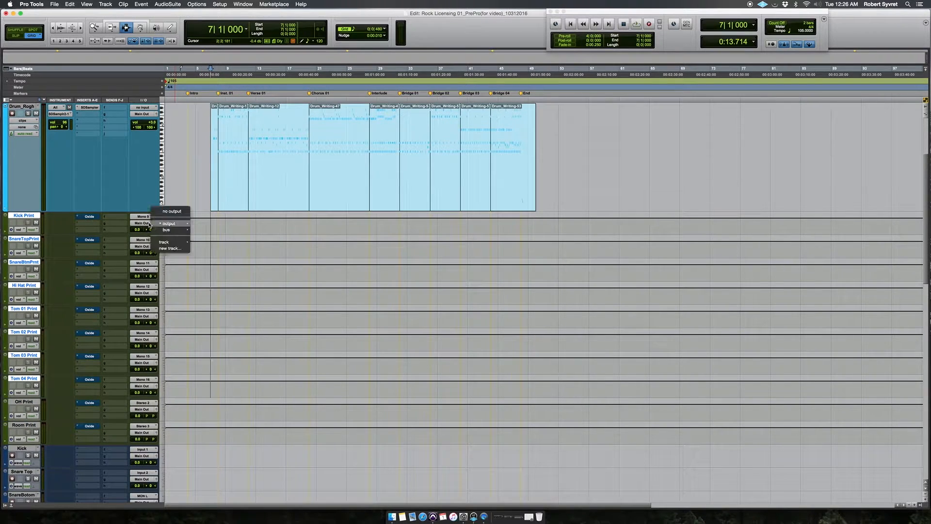
mouse_move(161, 230)
click(235, 16)
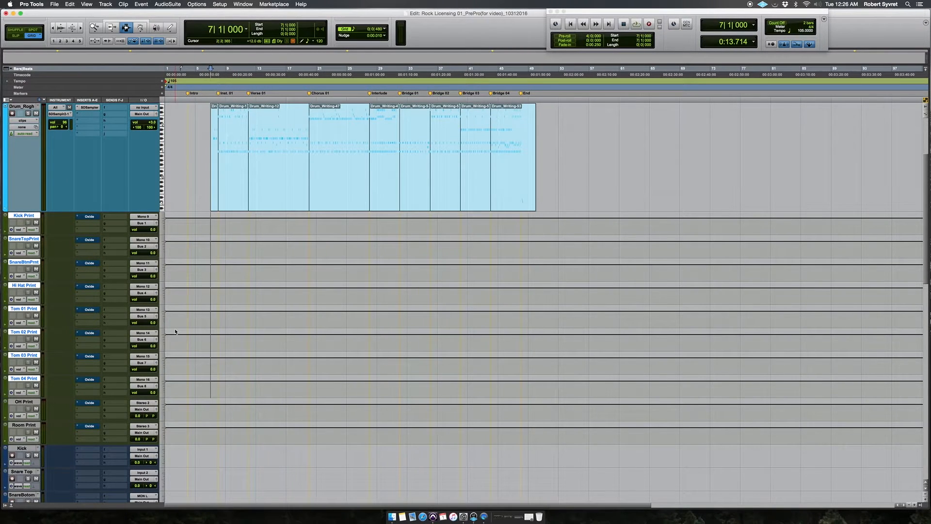
Route the outputs of the stereo OH Print and Room Print tracks to Bus 9-10 and Bus 11-12.
click(24, 402)
shift+click(25, 425)
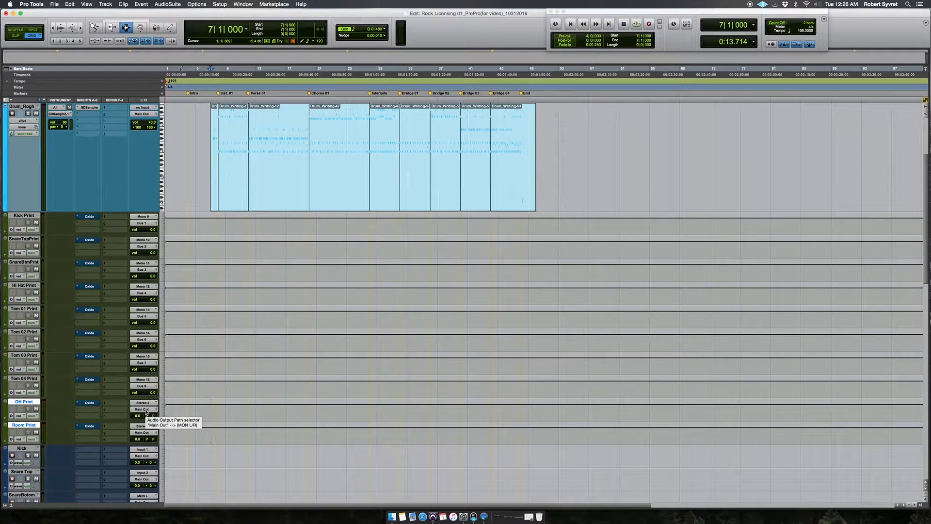
click(146, 411)
click(163, 415)
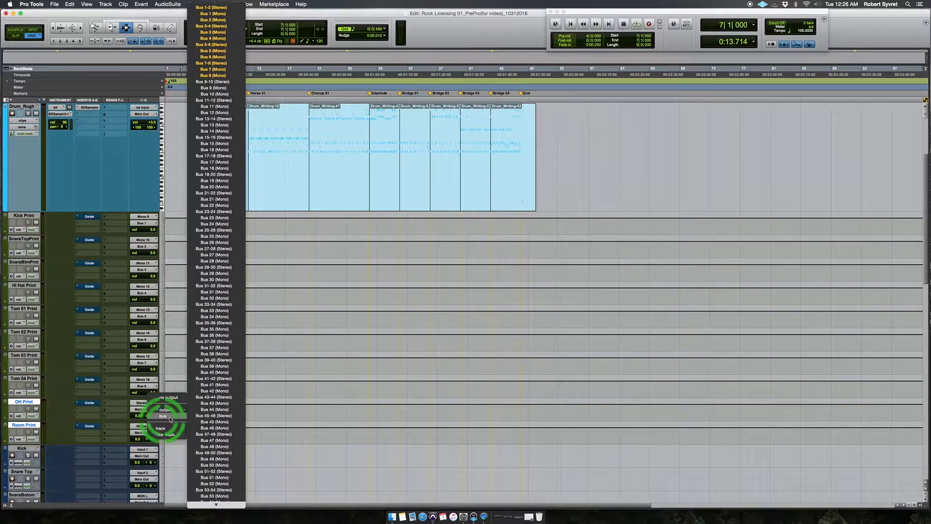
click(230, 83)
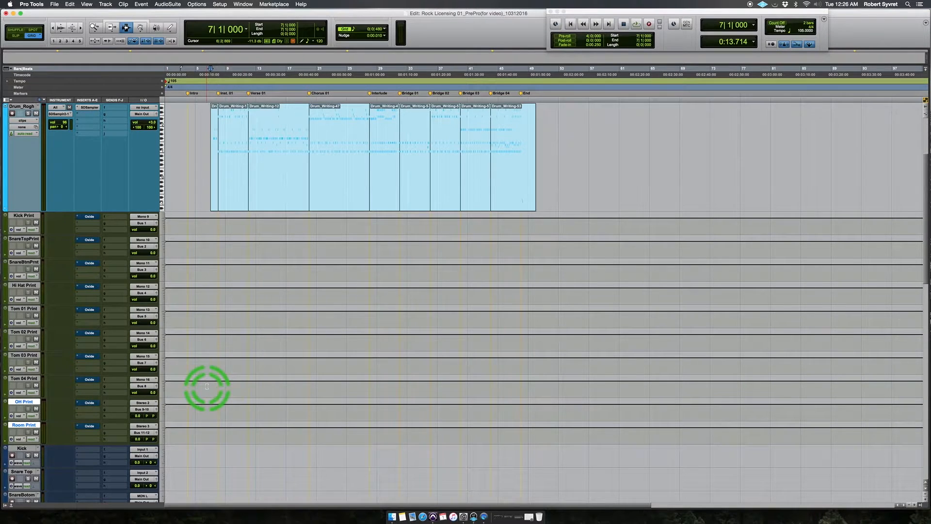
Set the inputs of the audio tracks Kick through Room R to Bus 1 through Bus 12 in ascending order.
scroll(206, 388, down, 5)
click(23, 270)
scroll(58, 312, down, 3)
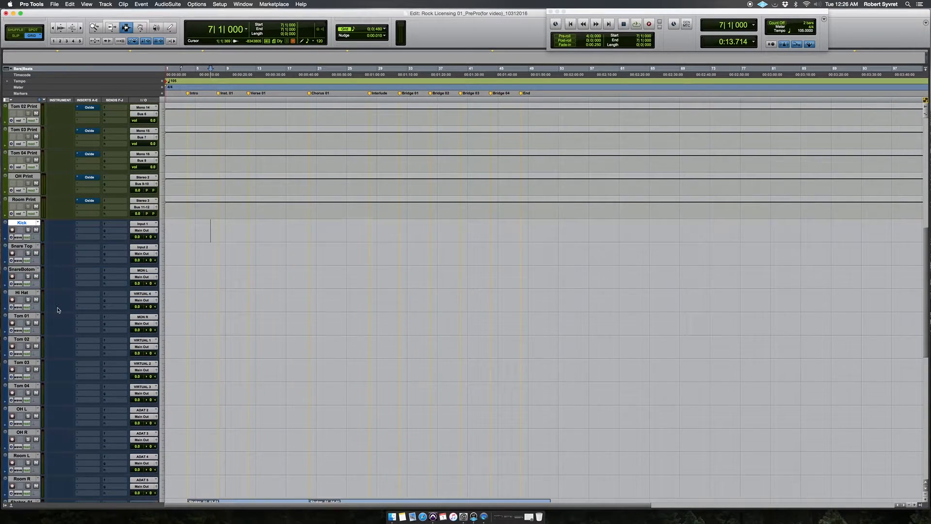
shift+click(28, 457)
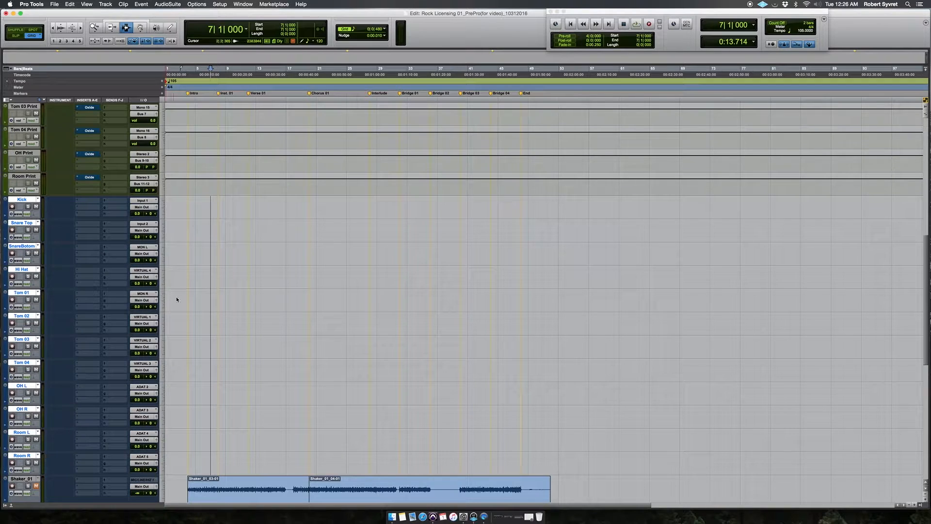
click(150, 201)
click(170, 207)
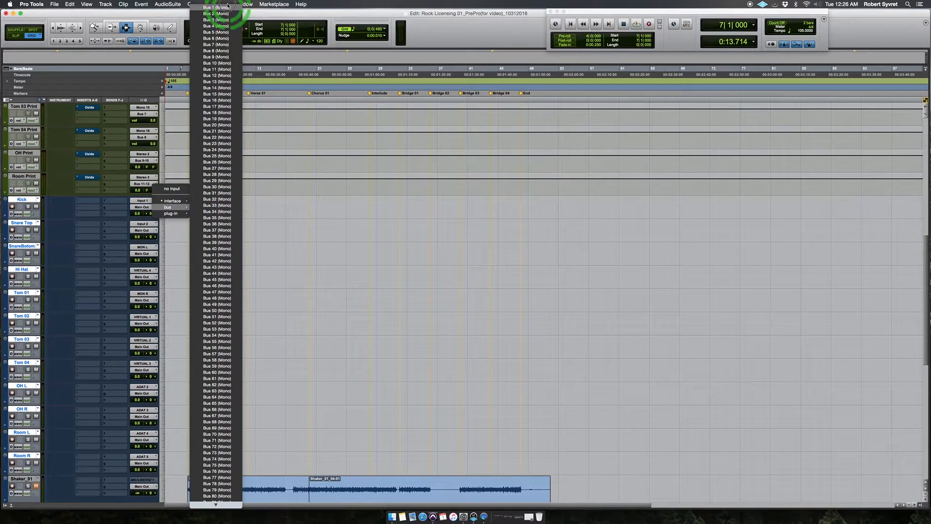
alt+shift+super+click(222, 7)
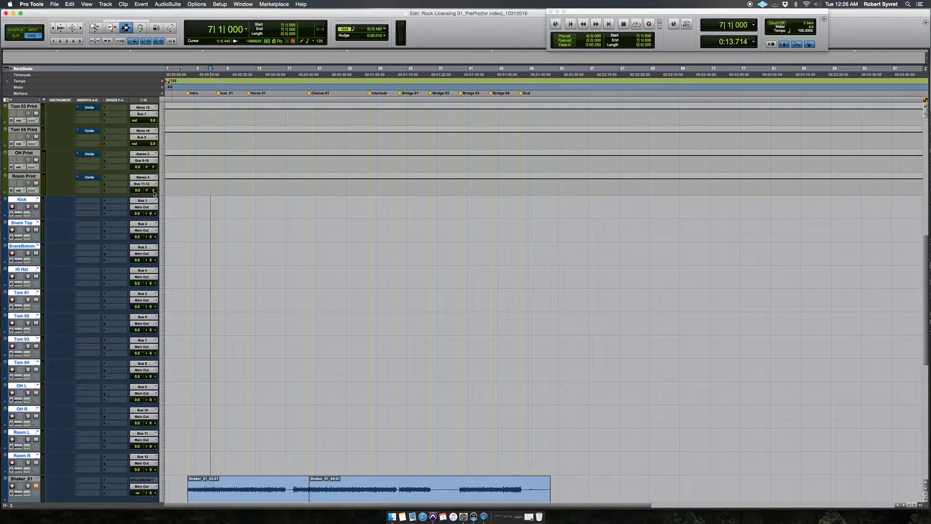
Save the session with the drum audio tracks record-enabled and place the edit cursor at bar 4 on the Kick track.
key(super+s)
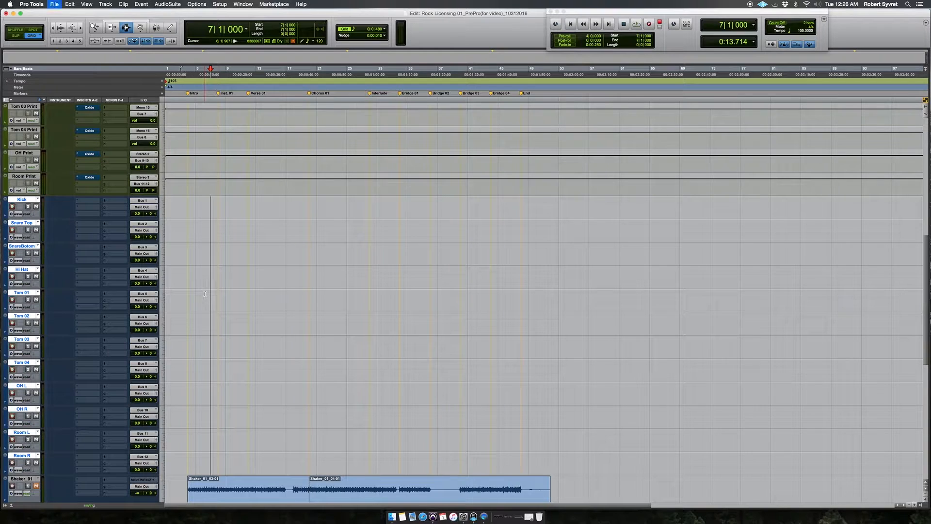
click(207, 294)
click(20, 202)
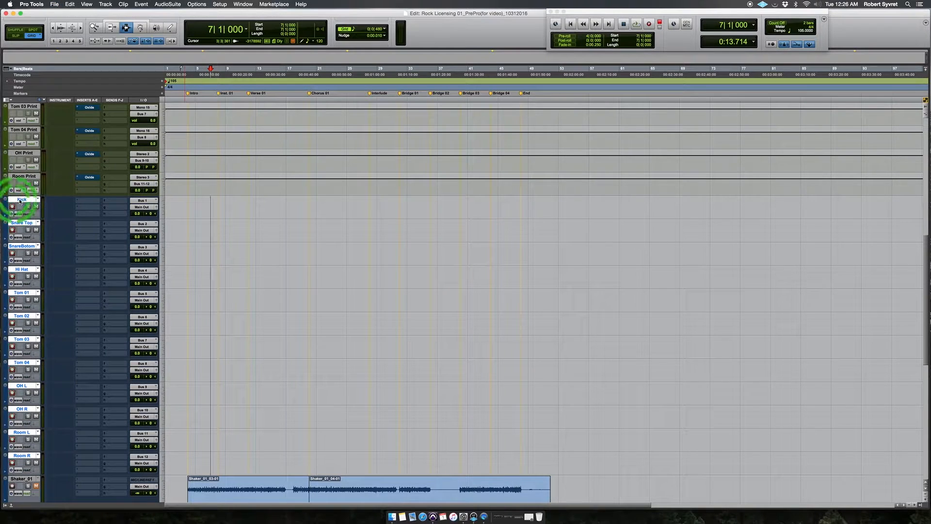
click(184, 219)
Select all the clips on the Bass 01 track and open Beat Detective for them.
scroll(235, 262, down, 1)
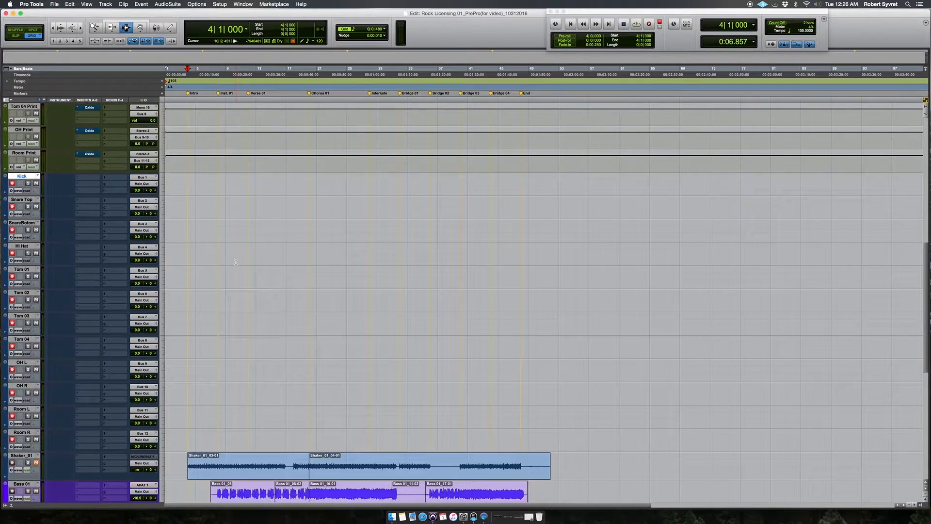
scroll(236, 263, down, 10)
scroll(235, 262, up, 15)
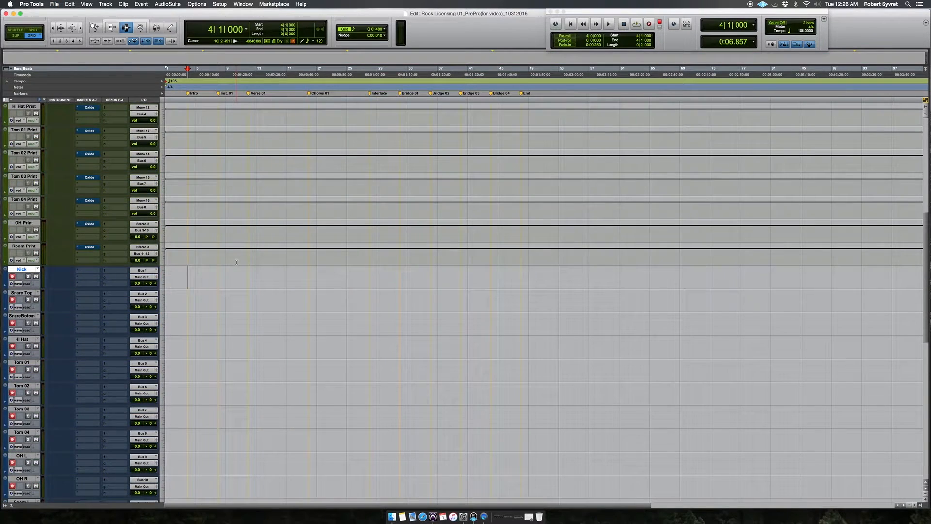
scroll(236, 262, down, 10)
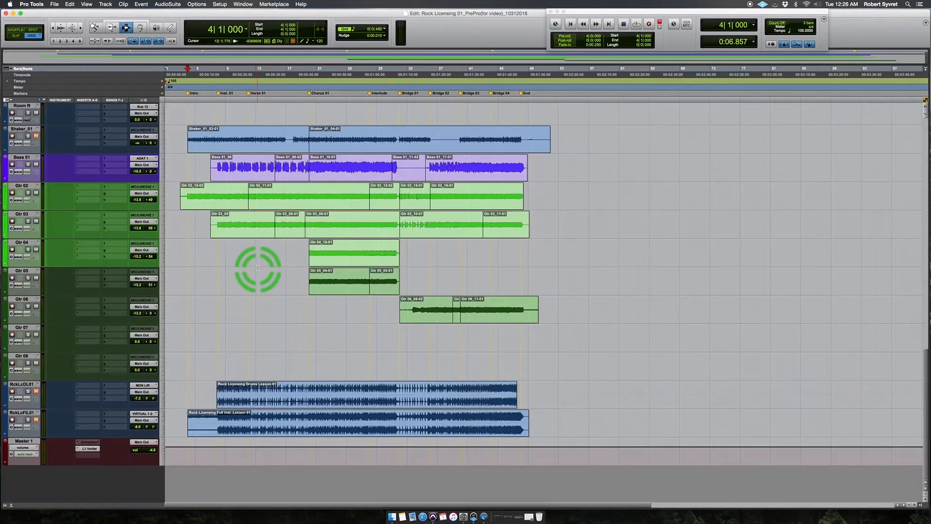
scroll(257, 268, up, 4)
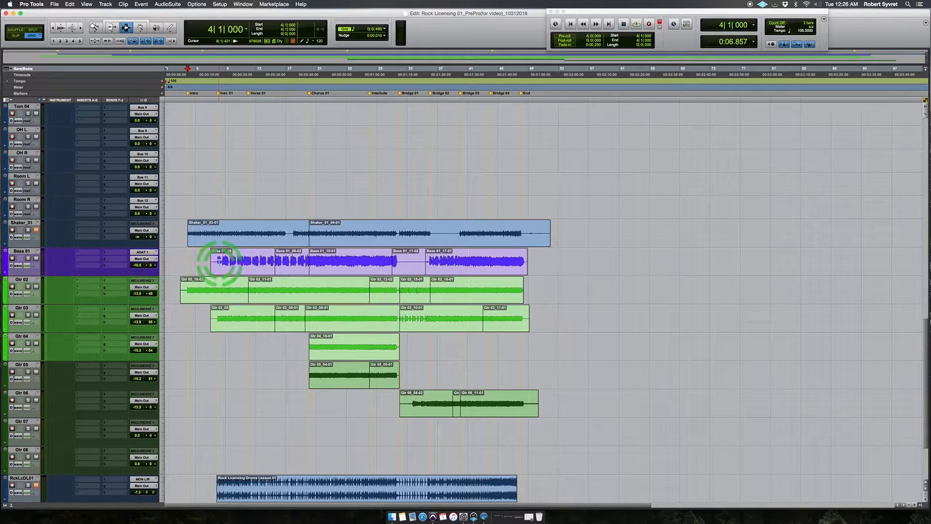
click(219, 261)
shift+click(465, 265)
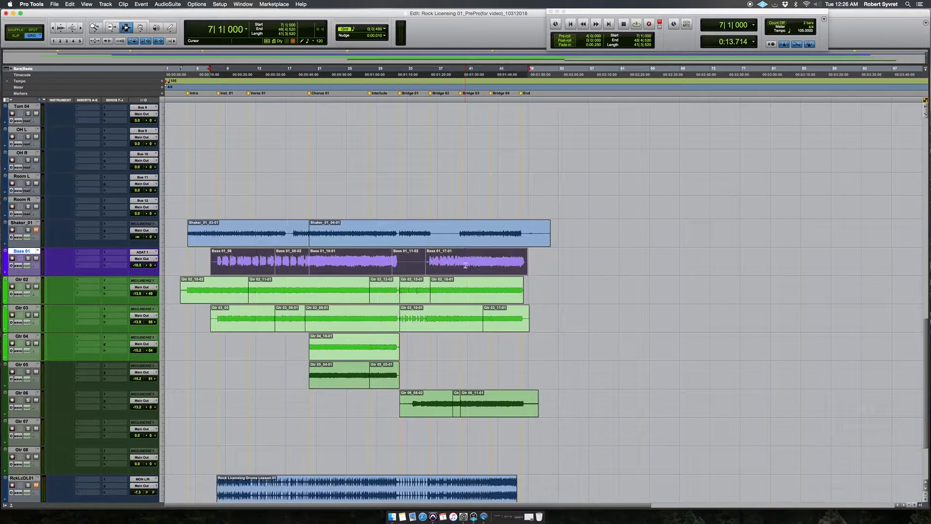
key(super+8)
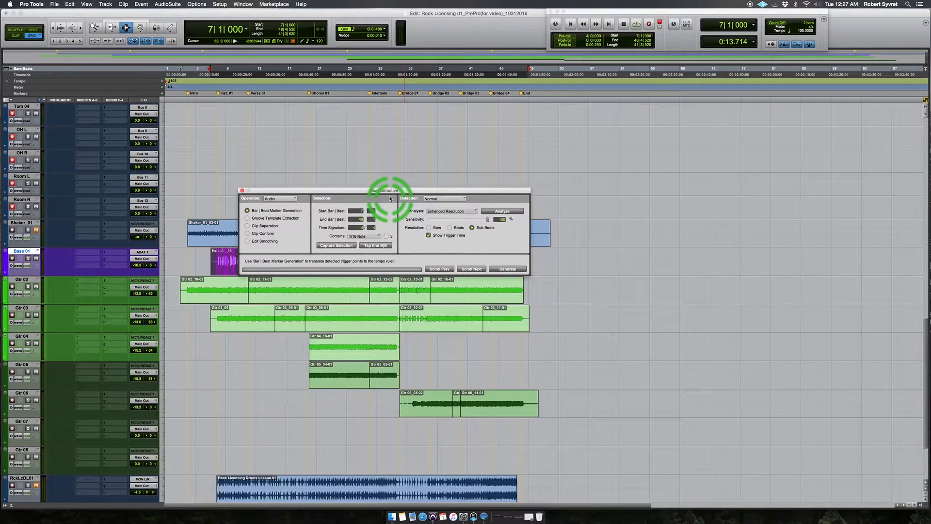
drag(381, 191, 395, 307)
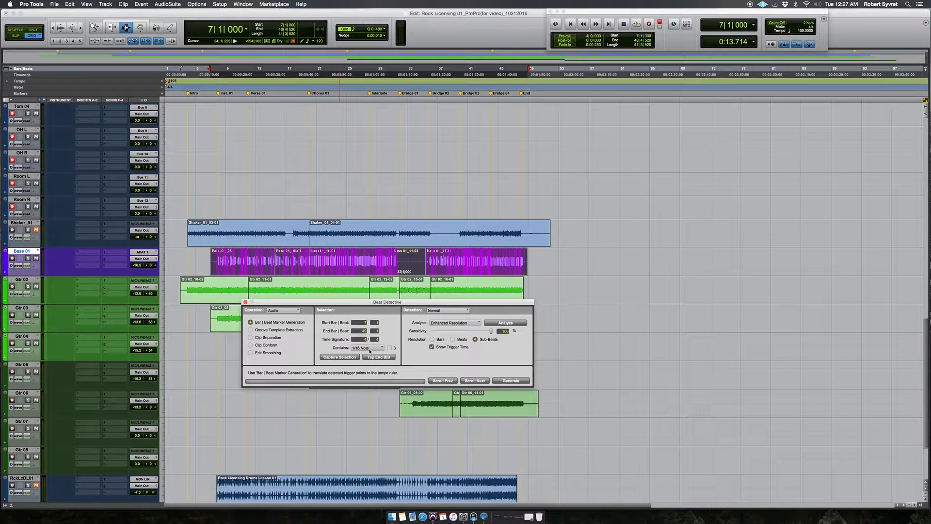
Analyze the selected bass clips with Enhanced Resolution, sub-beat resolution and 100% sensitivity.
click(328, 316)
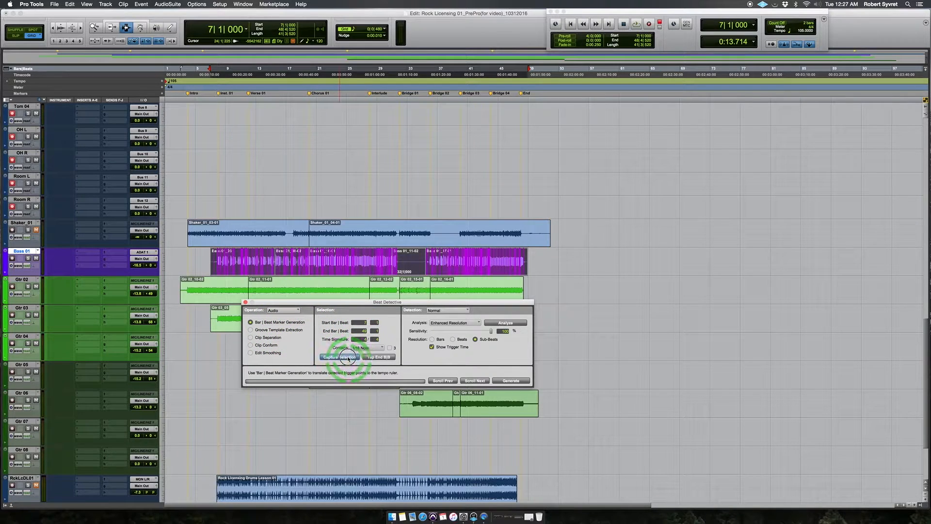
click(461, 324)
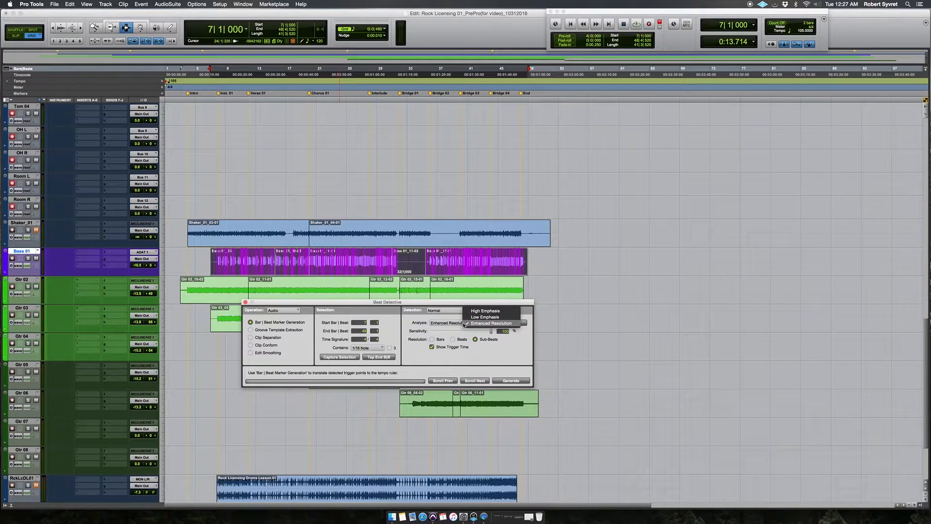
click(477, 311)
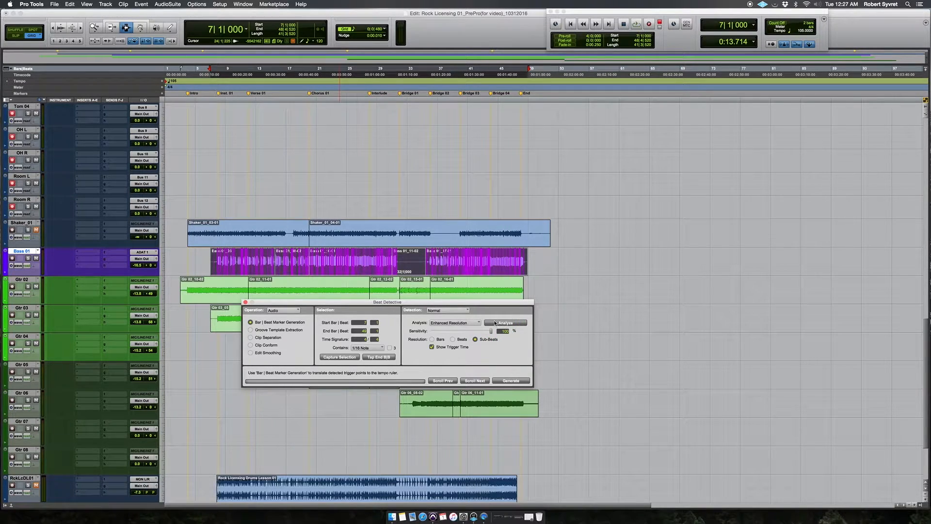
click(503, 324)
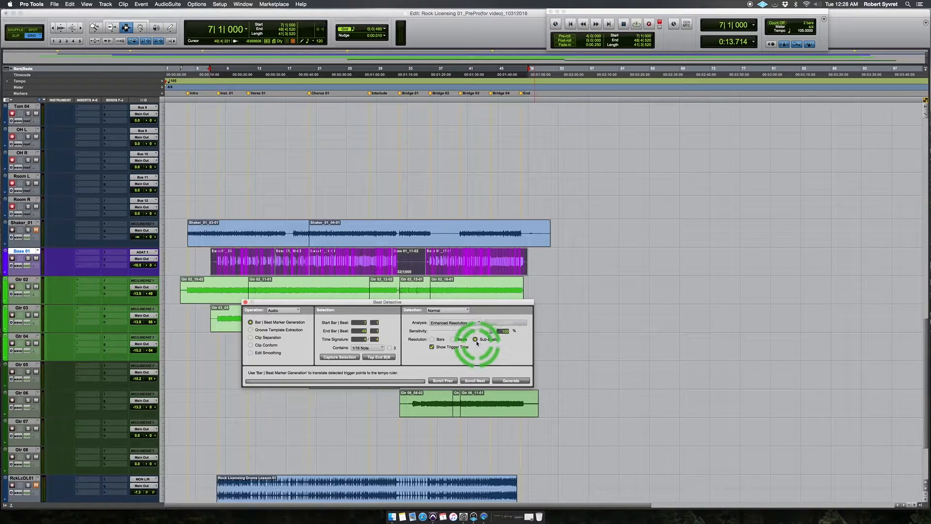
drag(491, 332, 546, 328)
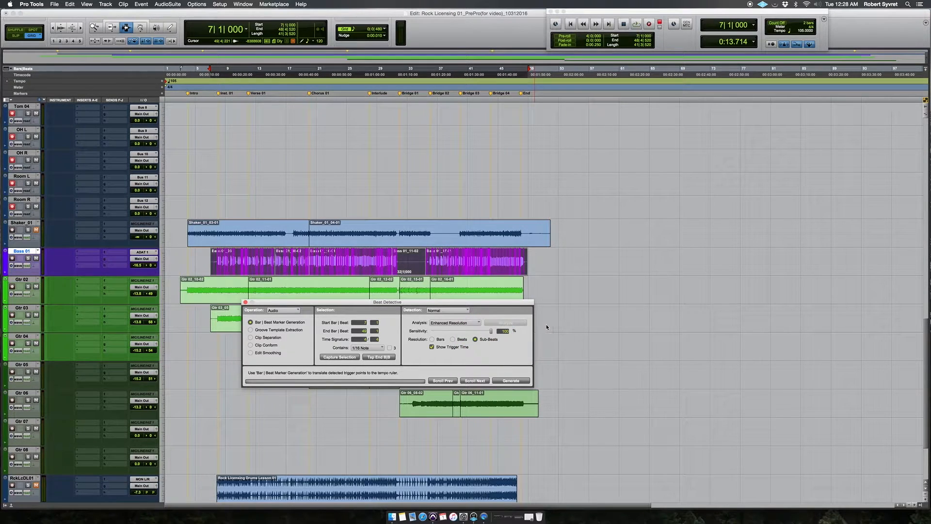
Generate bar and beat markers from the bass, preserving sample position, and place the cursor at bars 20 and 7 to check the tempo.
click(513, 381)
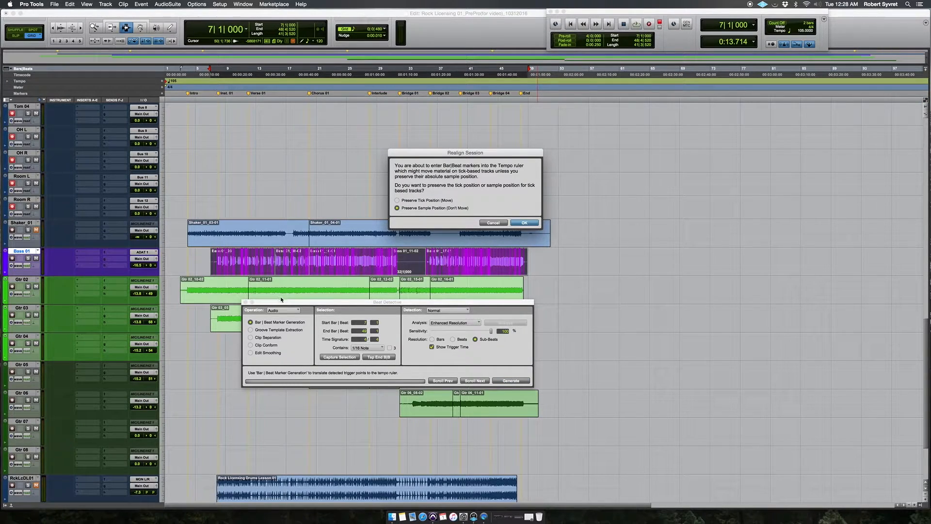
click(521, 224)
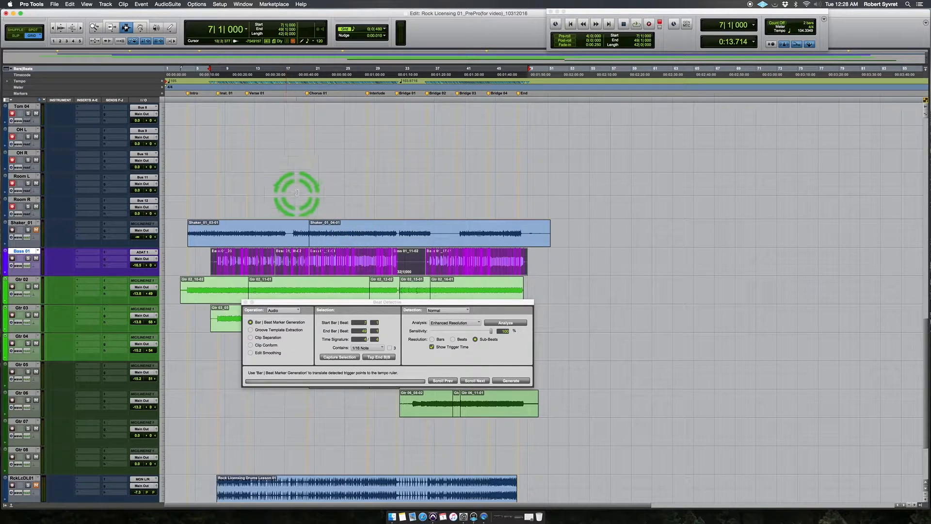
click(313, 190)
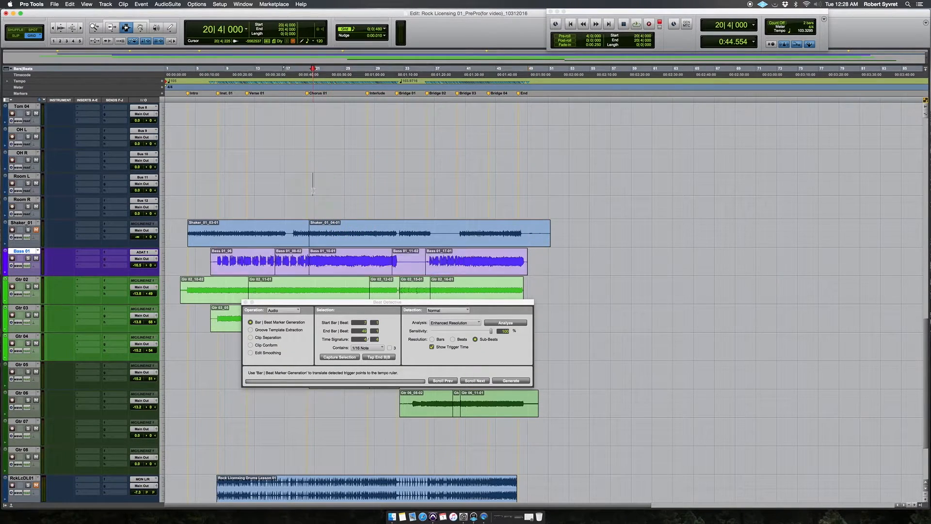
click(262, 189)
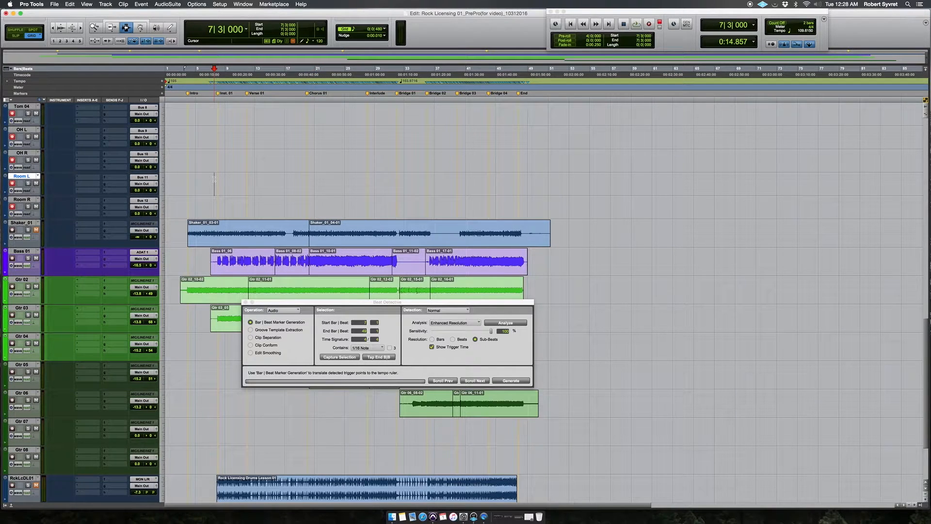
Record a test pass of the drum outputs onto all the record-enabled drum tracks, starting from 7|3|000.
key(super+space)
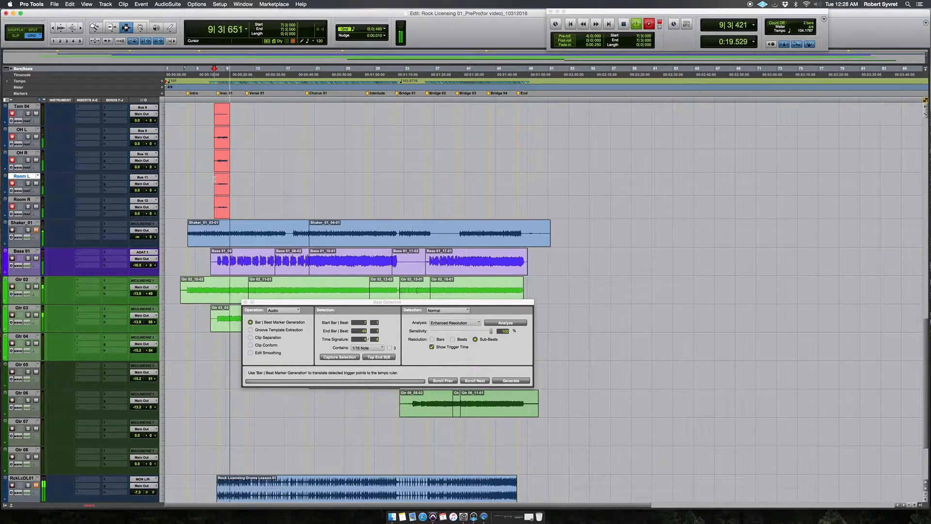
scroll(214, 179, up, 9)
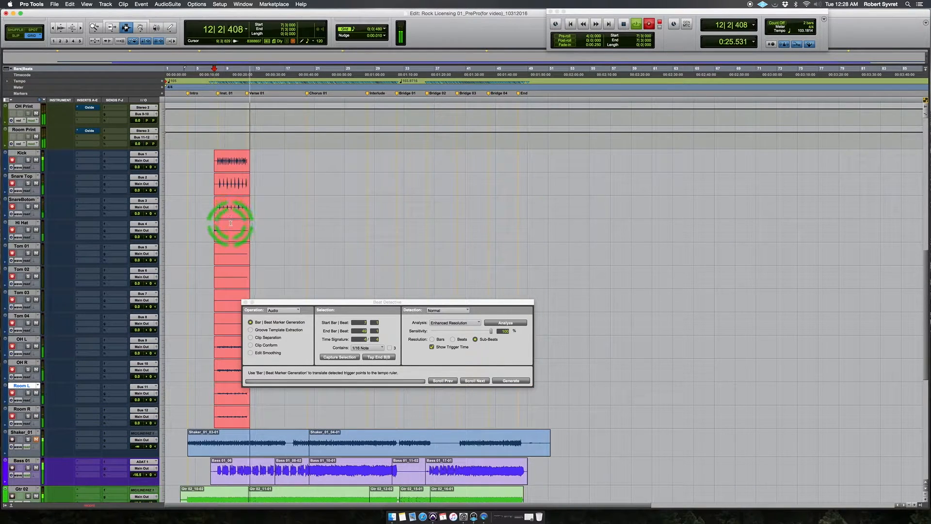
key(space)
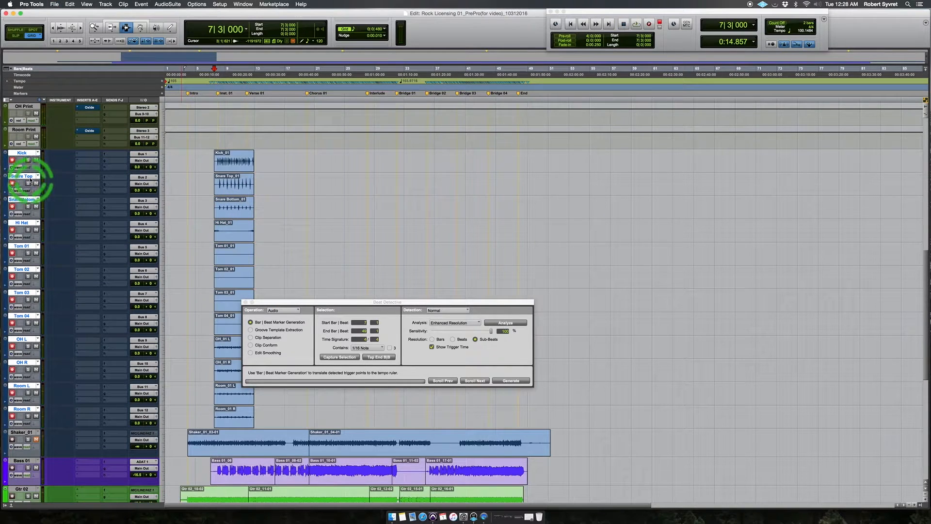
Lower the Kick, Snare Top, Snare Bottom and Hi Hat print track volumes, with the Hi Hat at about -14 dB.
scroll(223, 204, up, 10)
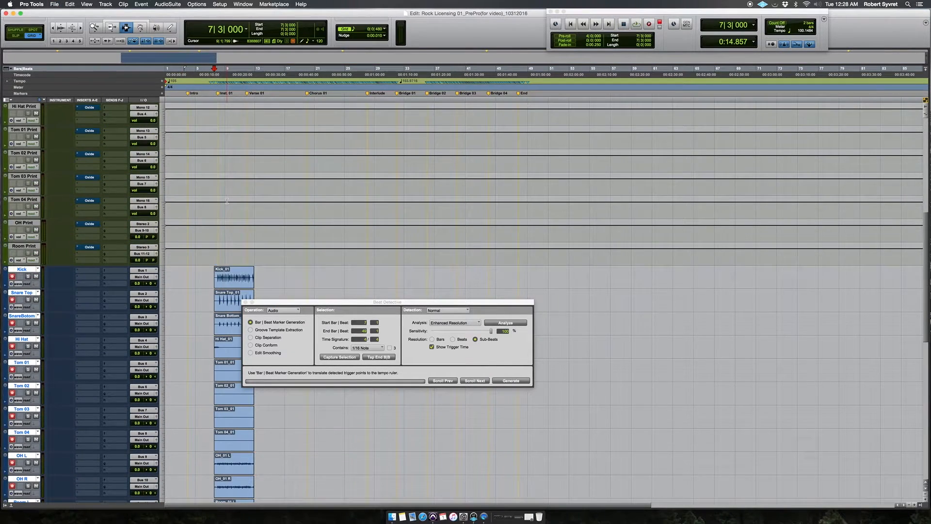
scroll(224, 204, down, 10)
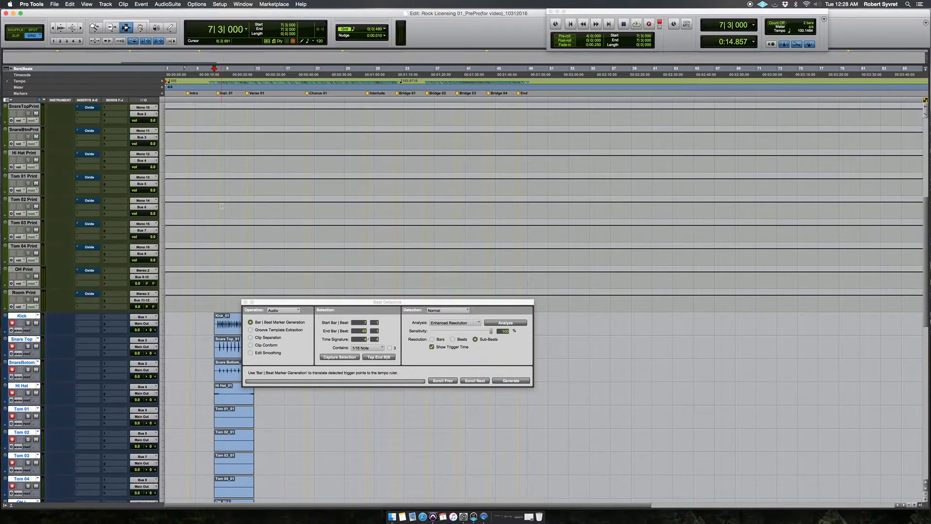
scroll(220, 206, up, 5)
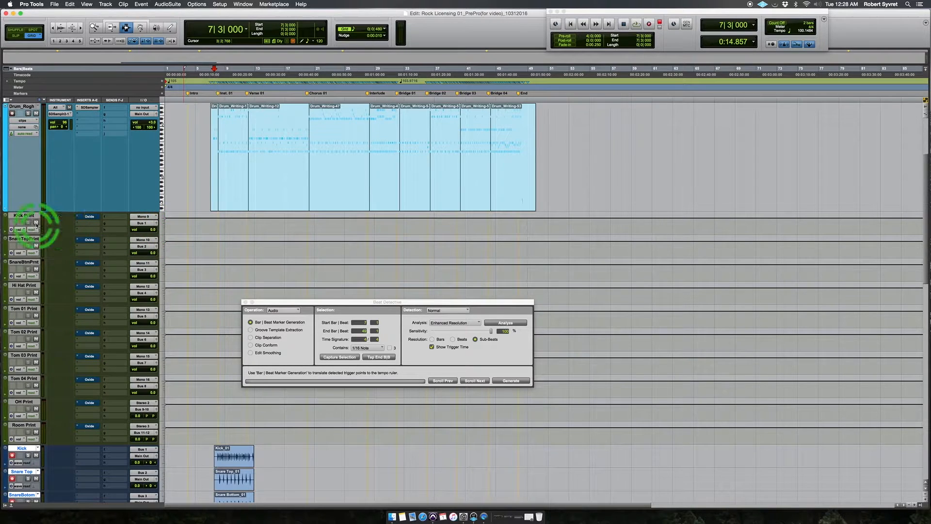
click(153, 230)
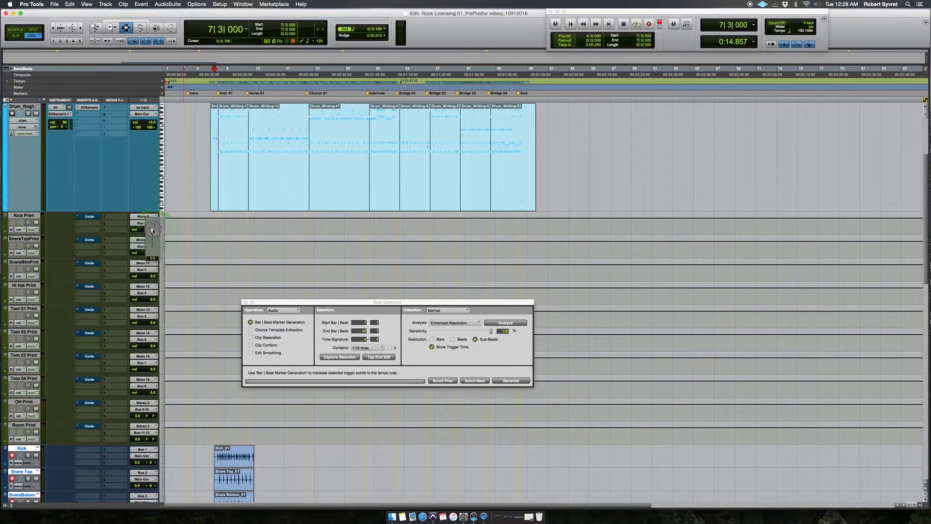
drag(153, 234, 152, 235)
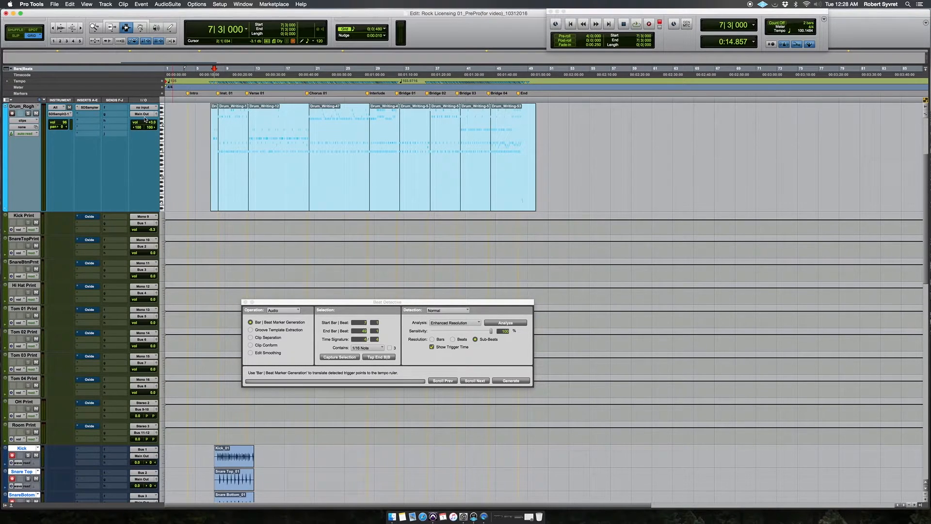
drag(153, 256, 154, 284)
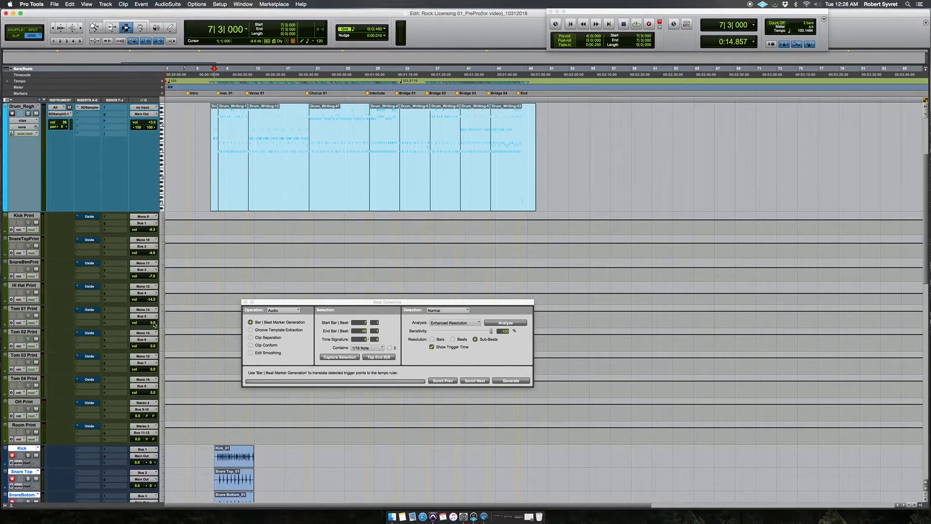
Lower the volumes of the Tom 01, Tom 03 and Tom 04 print tracks, with Tom 01 at about -11 dB and Tom 03 about -13 dB.
drag(155, 322, 156, 337)
drag(155, 393, 155, 403)
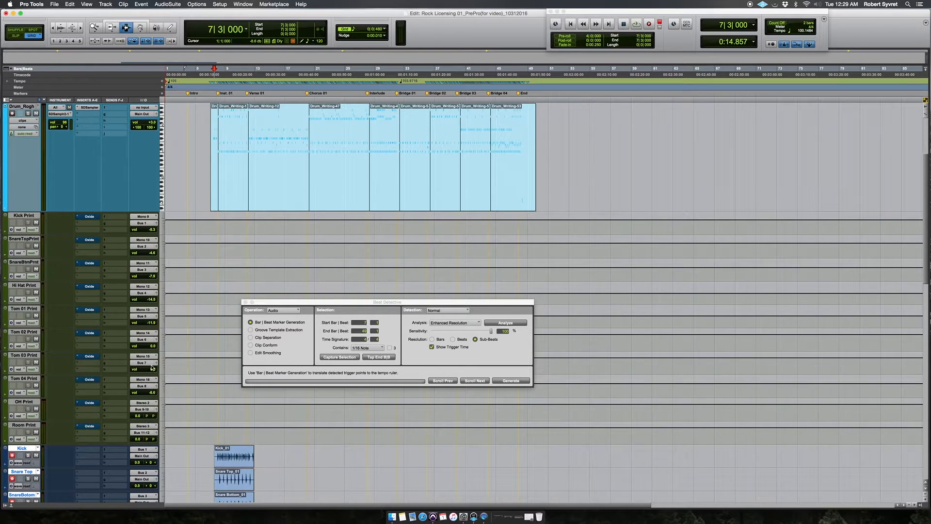
drag(154, 369, 155, 384)
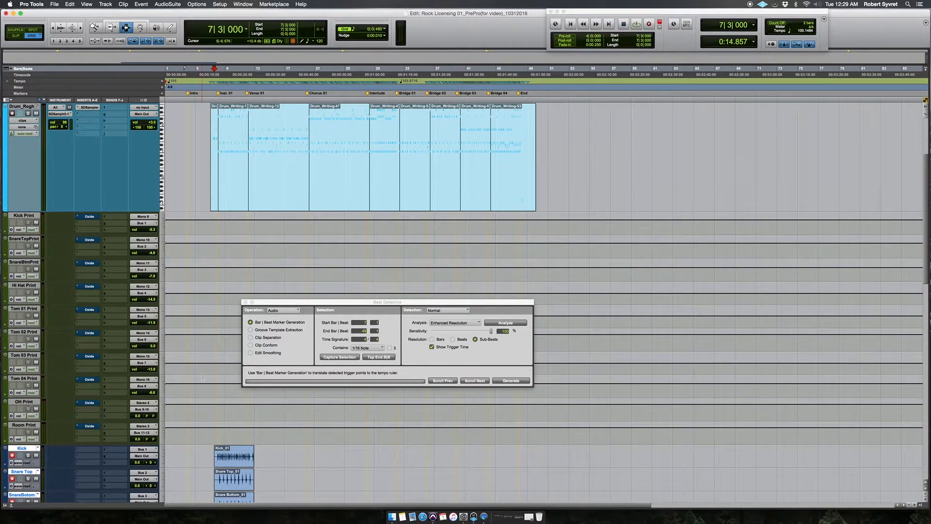
Record a second short test pass on the drum tracks, starting from 16|4|480.
scroll(203, 349, down, 5)
click(284, 294)
key(space)
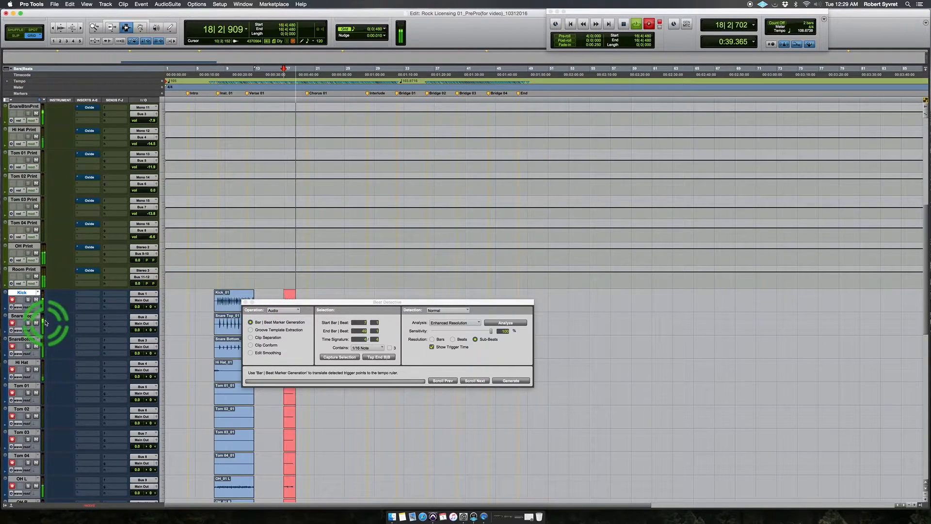
key(space)
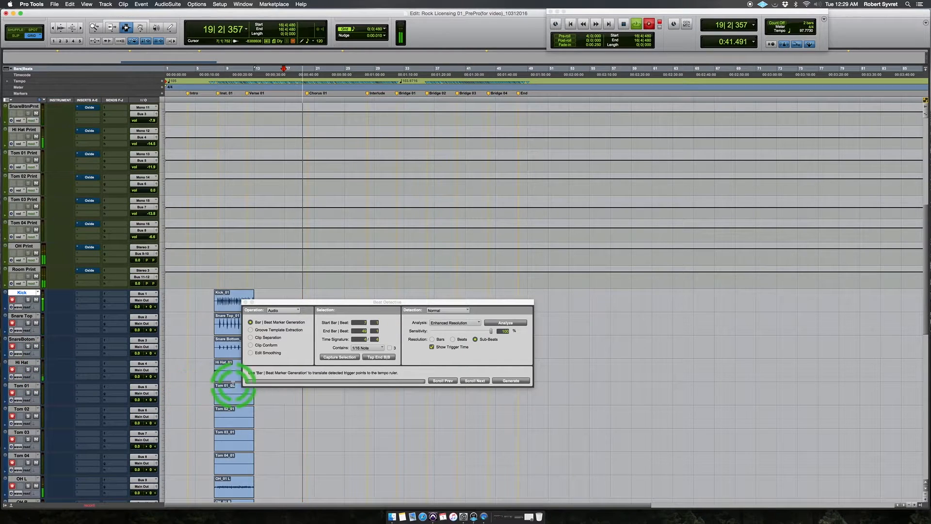
Close Beat Detective, place the edit cursor at bar 12 on the Bass 01 track and expand the tempo editor.
click(245, 302)
scroll(356, 353, down, 10)
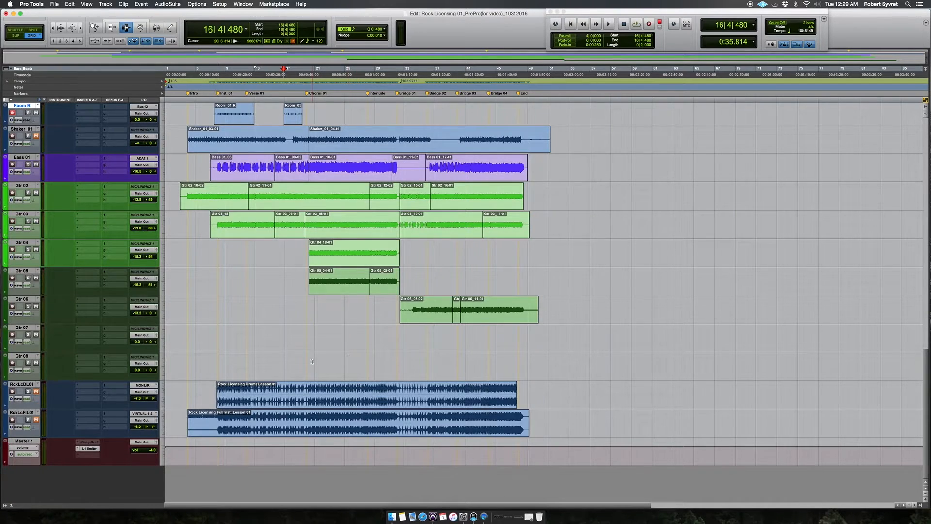
scroll(312, 361, up, 15)
scroll(315, 378, down, 10)
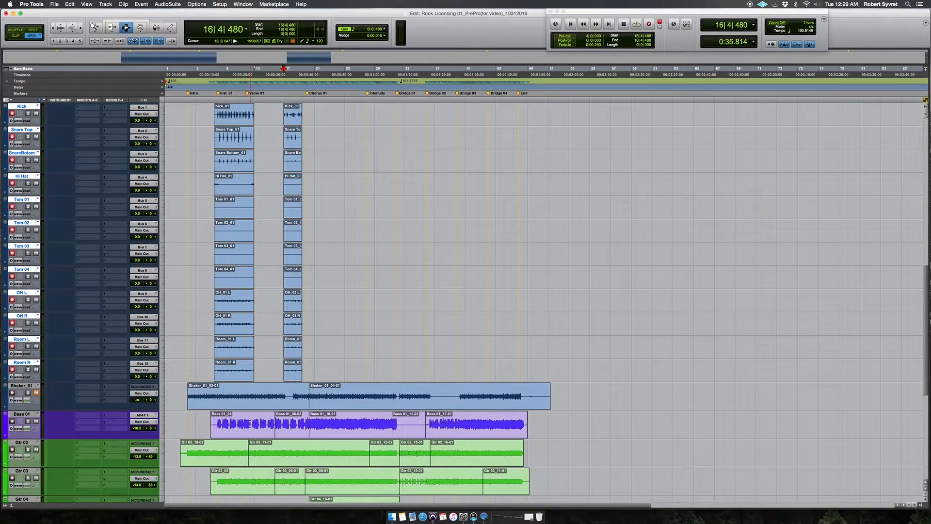
click(245, 424)
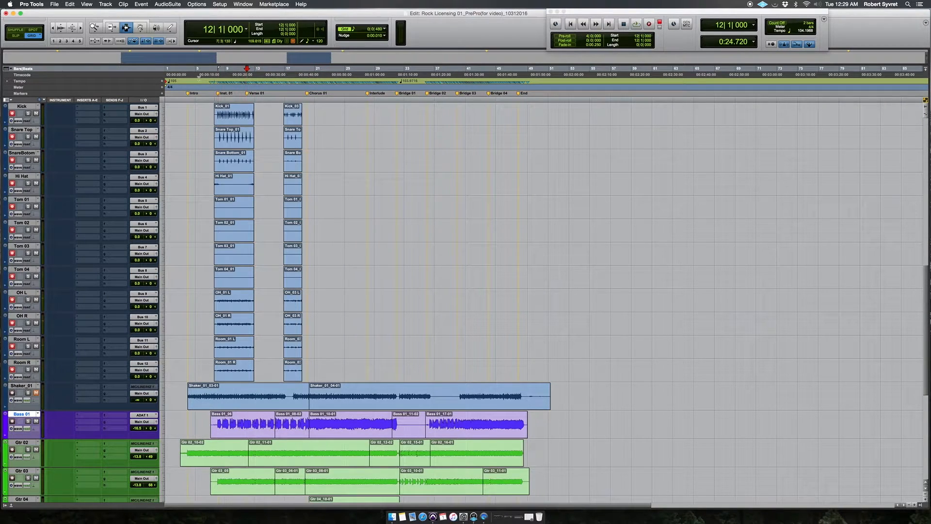
click(8, 83)
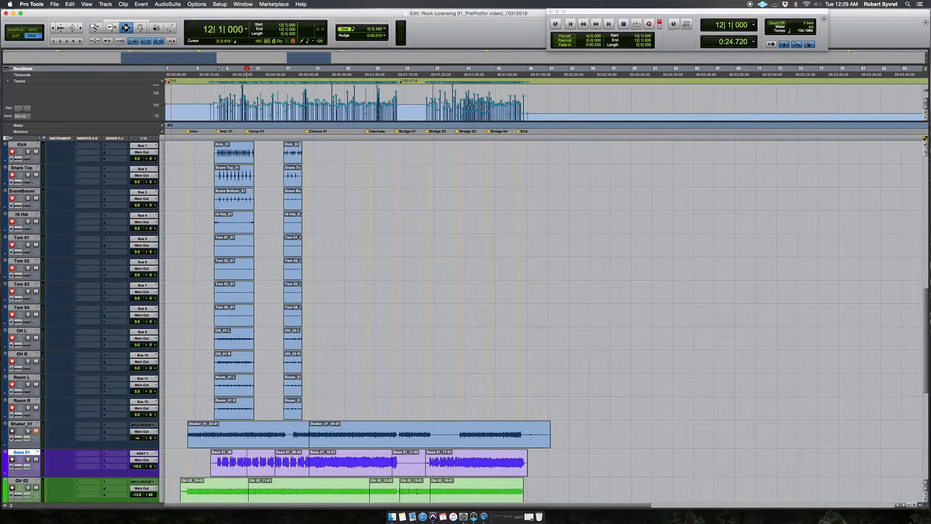
Examine the generated tempo changes against the bass around bar 22 and bars 38 to 39.
click(325, 458)
key(t)
key(t)
key(t)
key(t)
key(t)
key(t)
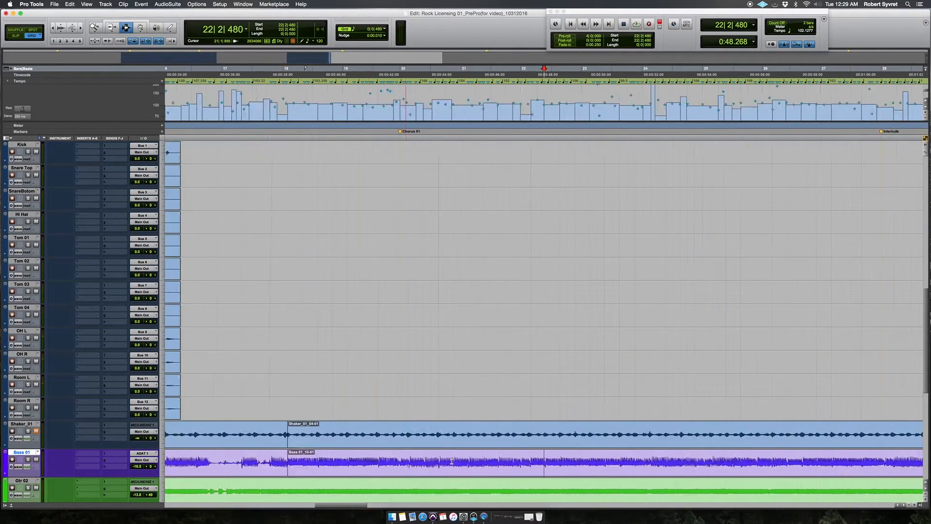
key(r)
key(r)
key(r)
key(r)
key(r)
key(r)
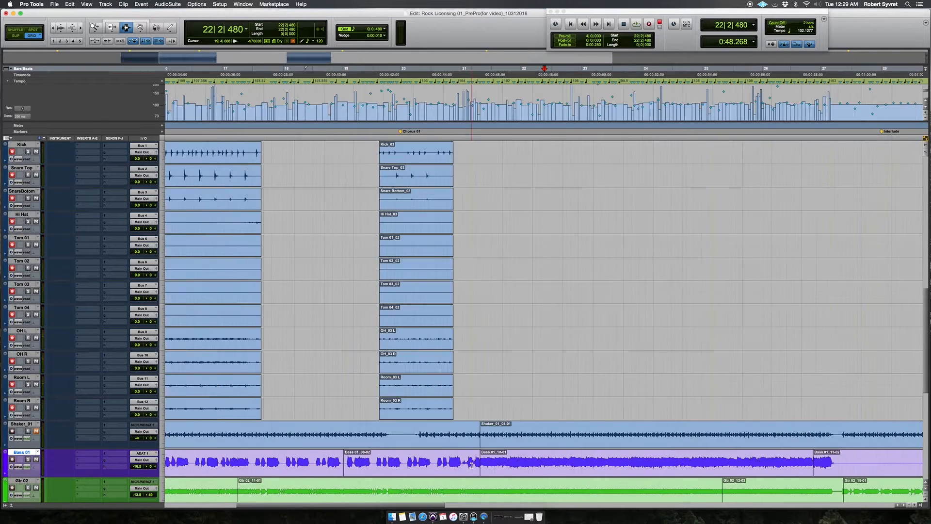
click(471, 465)
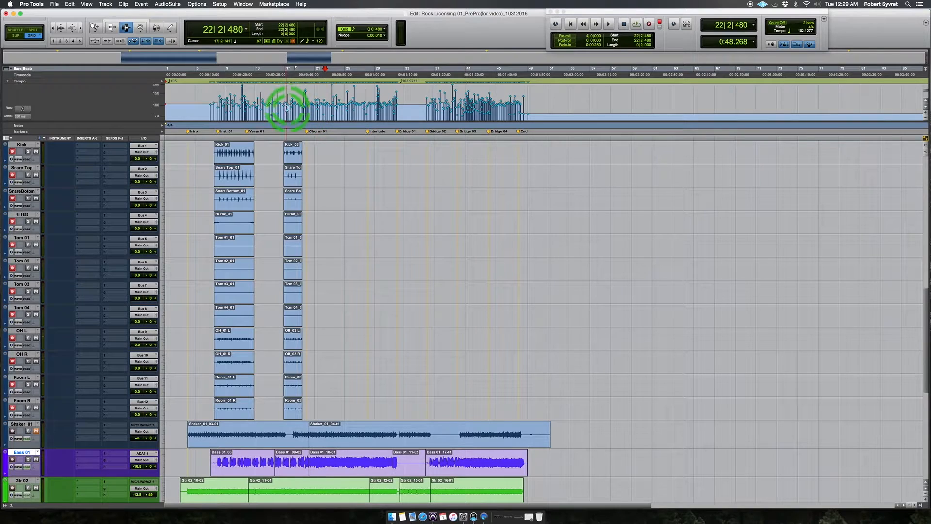
click(450, 461)
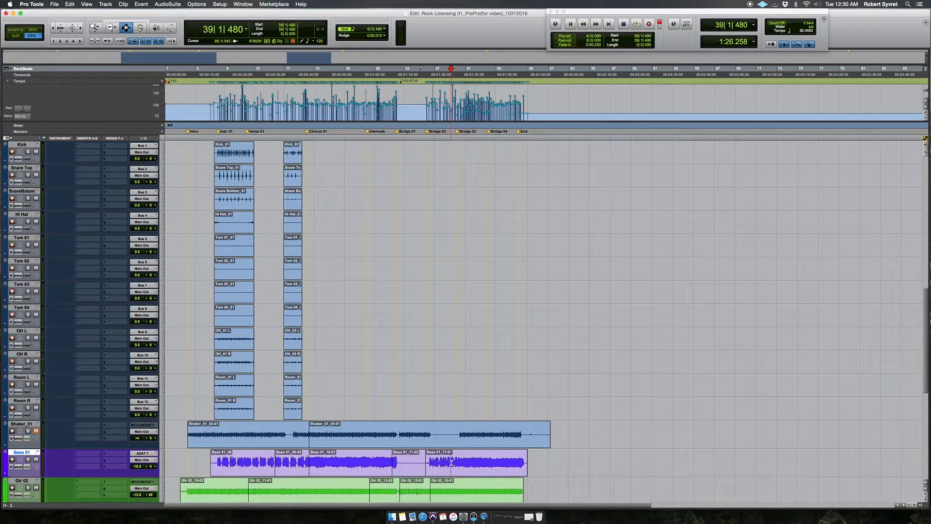
click(448, 461)
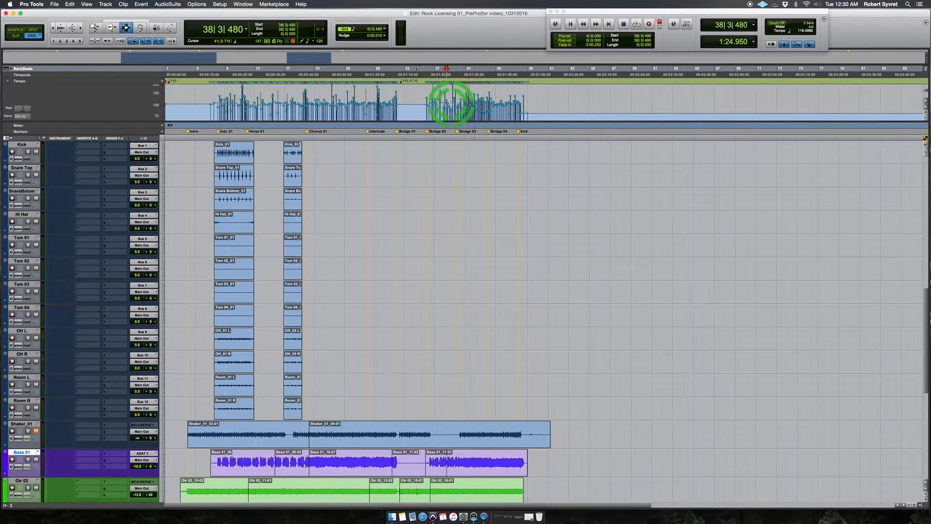
Record another drum test pass from 37|2|480 to about bar 45, and delete all the test clips from the drum tracks.
click(437, 402)
key(super+space)
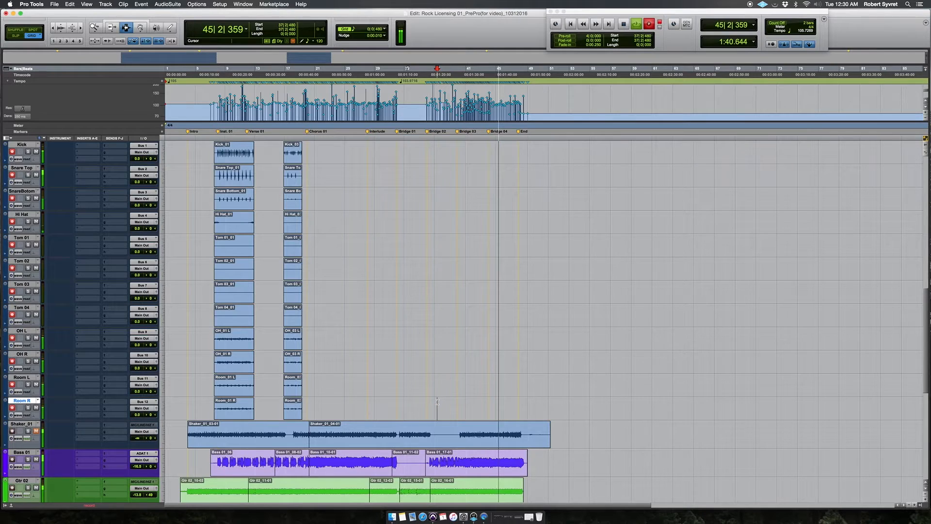
key(space)
drag(518, 316, 199, 410)
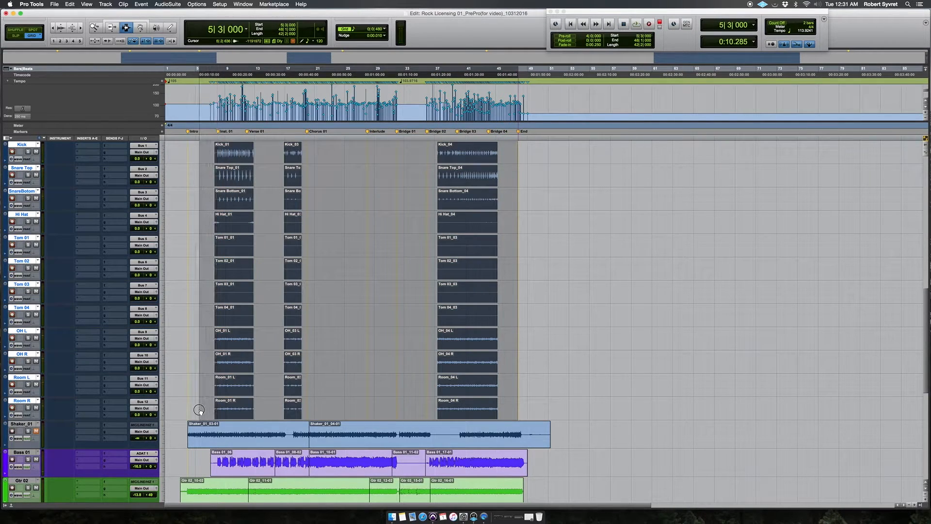
key(Delete)
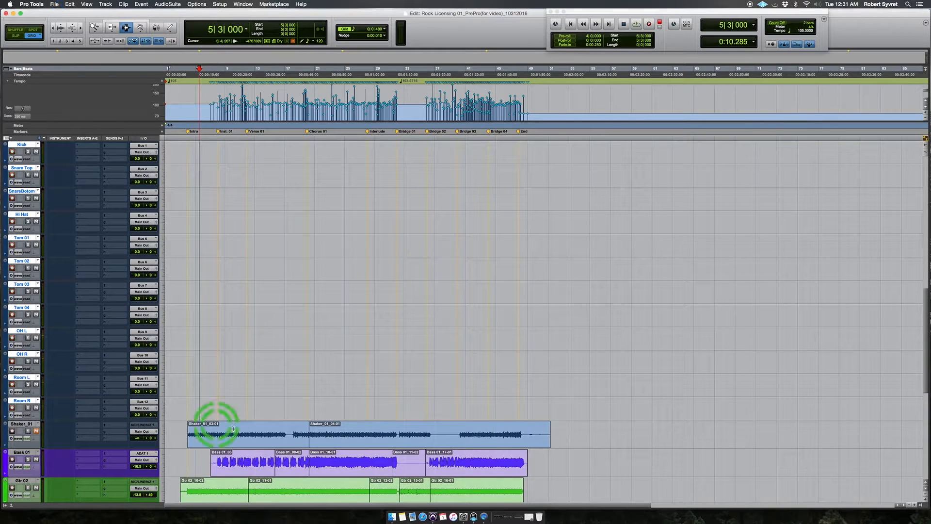
Check the available H/W buffer sizes in the Playback Engine settings and close them without changing the 1024 Samples setting.
click(220, 4)
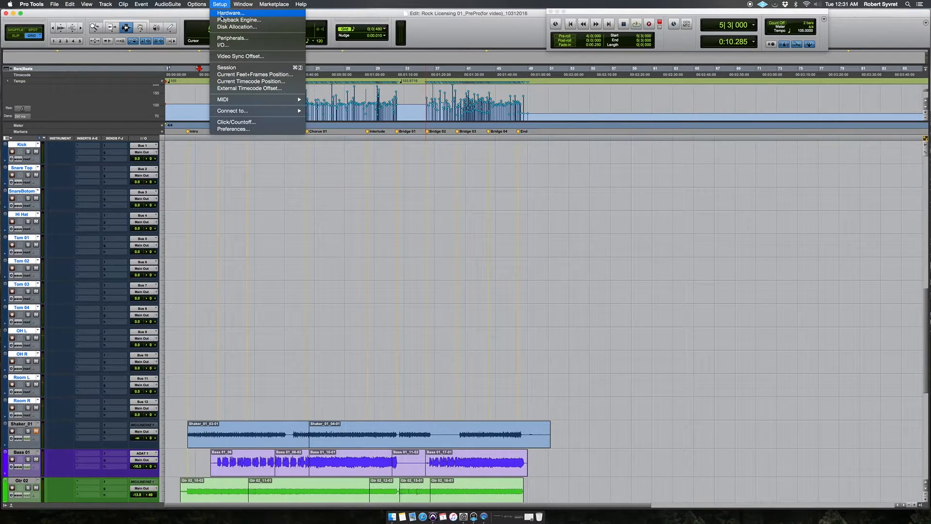
click(222, 19)
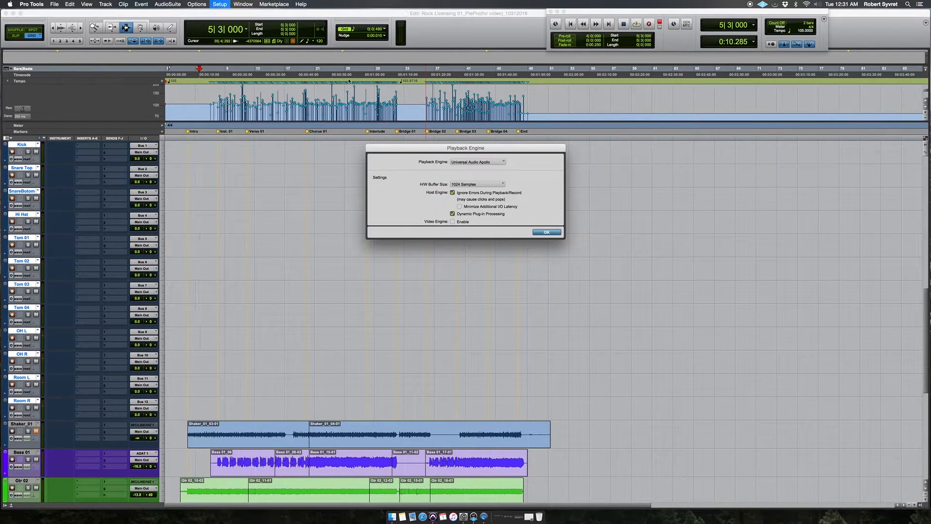
click(475, 185)
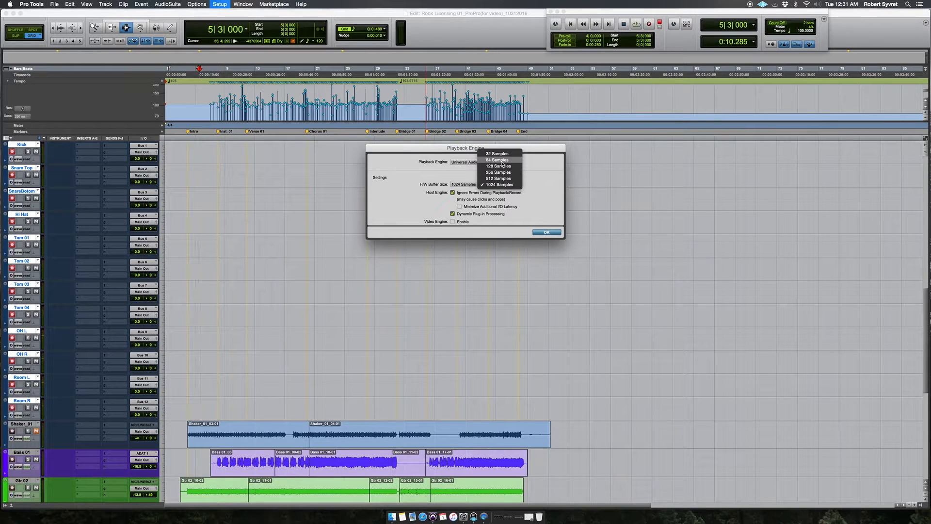
click(549, 158)
click(538, 232)
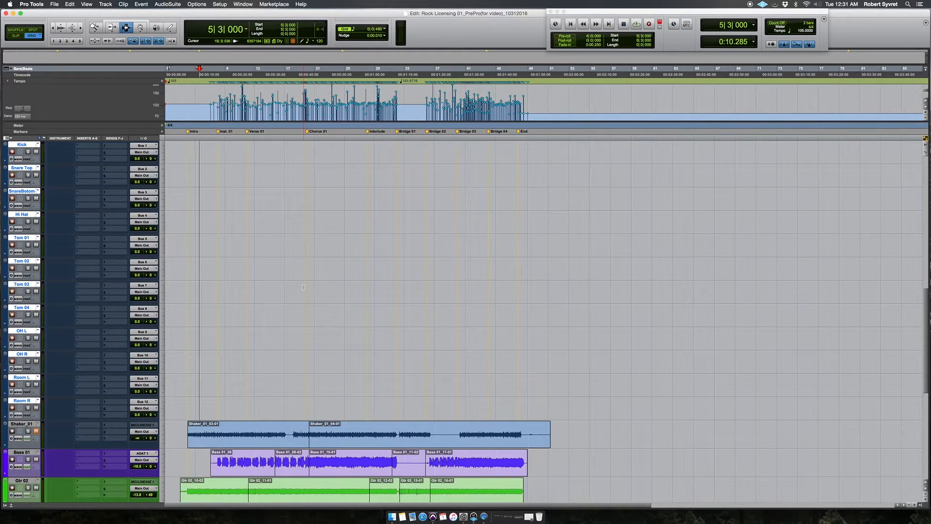
Place the edit cursor at 7|1|480 on the Tom 01 track.
click(210, 235)
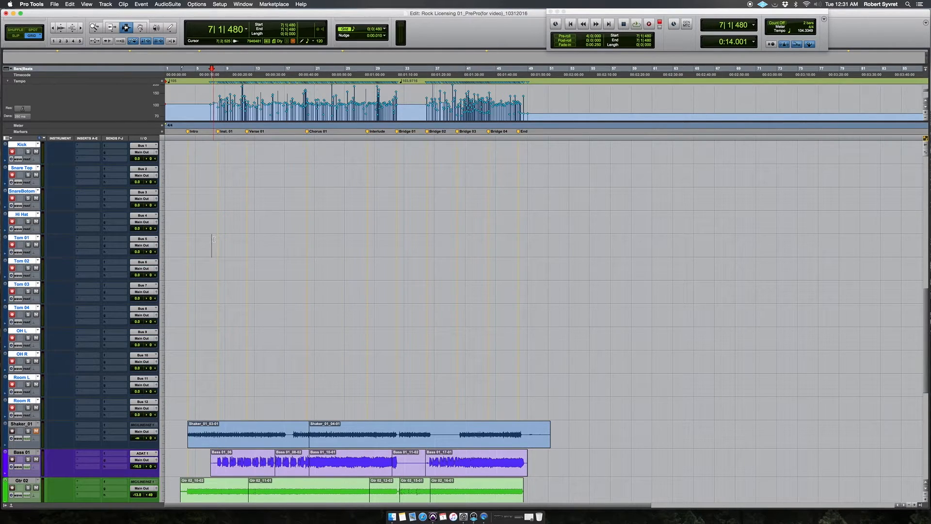
key(t)
key(t)
key(t)
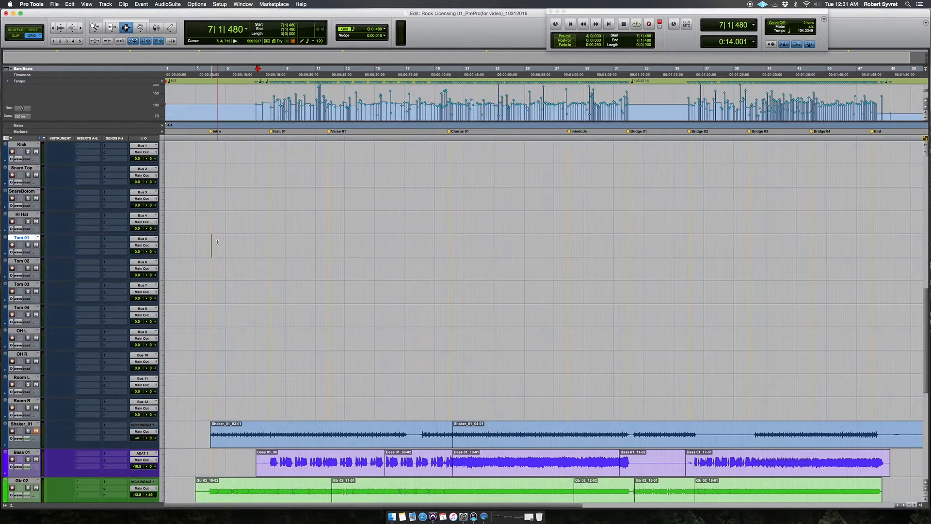
key(r)
key(r)
key(r)
key(r)
key(t)
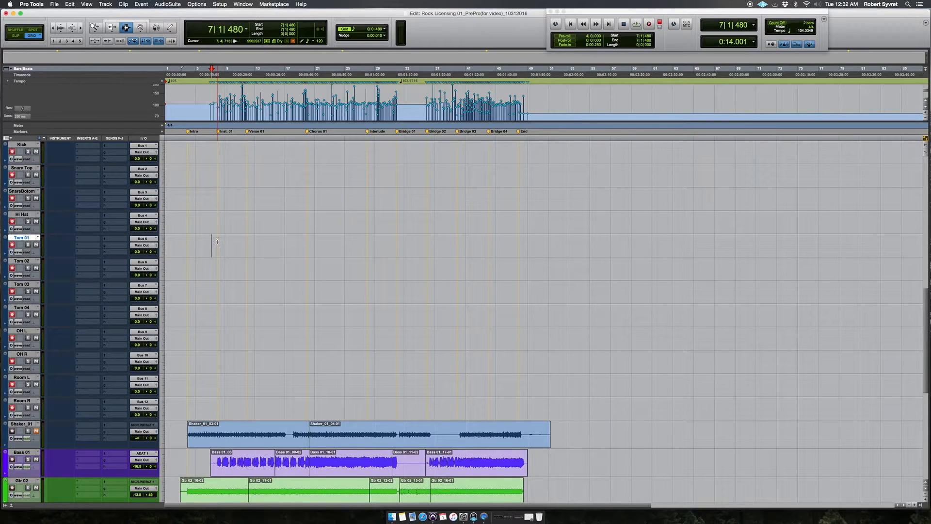
scroll(218, 242, down, 3)
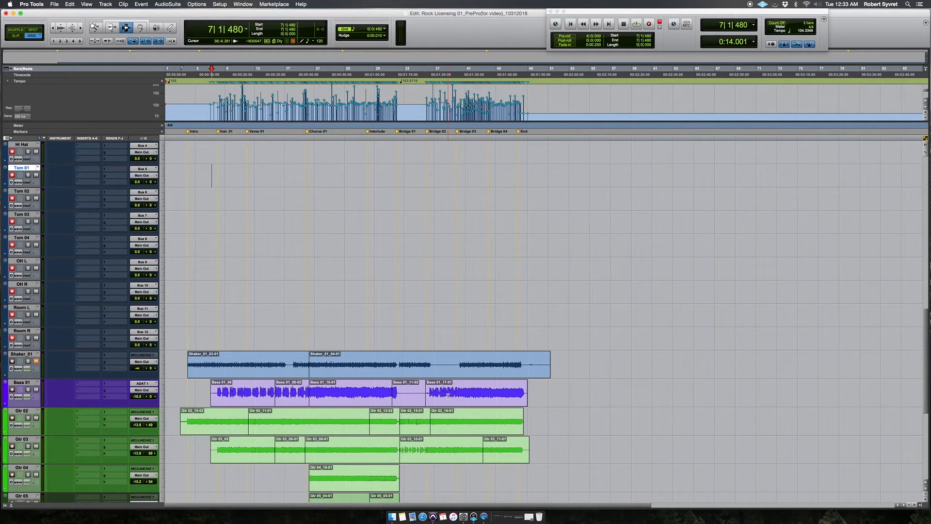
scroll(447, 416, down, 5)
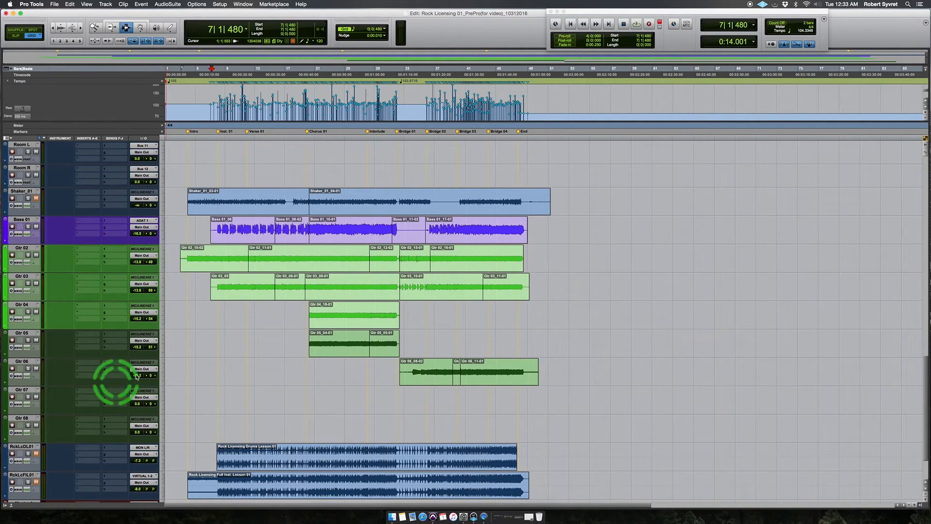
scroll(313, 388, down, 2)
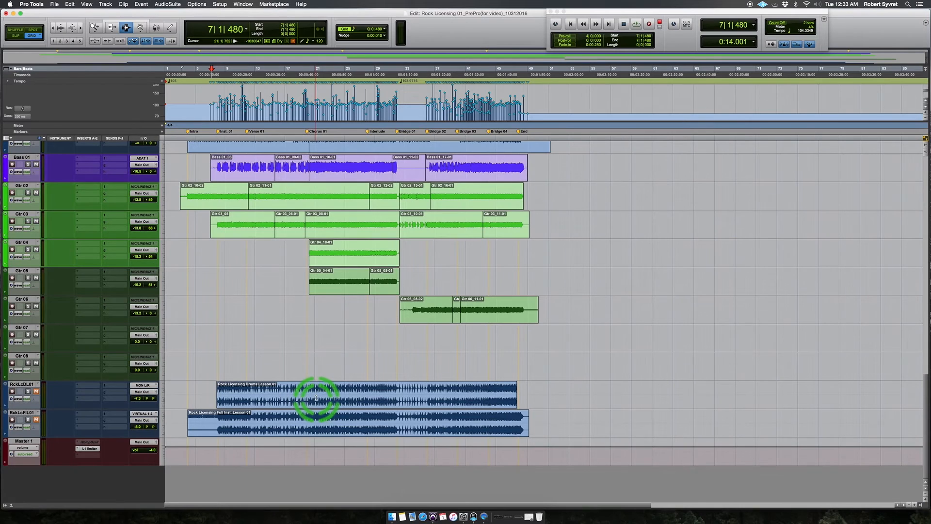
scroll(295, 410, up, 8)
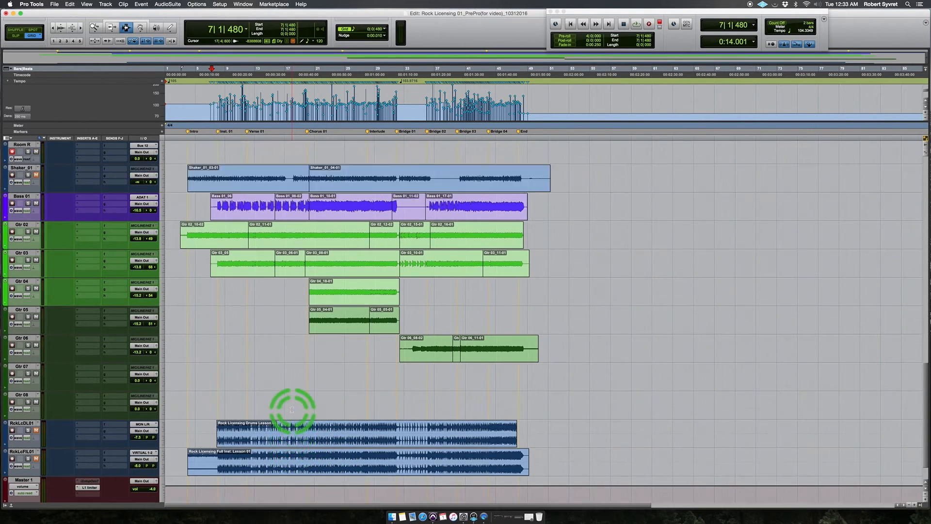
scroll(295, 410, up, 10)
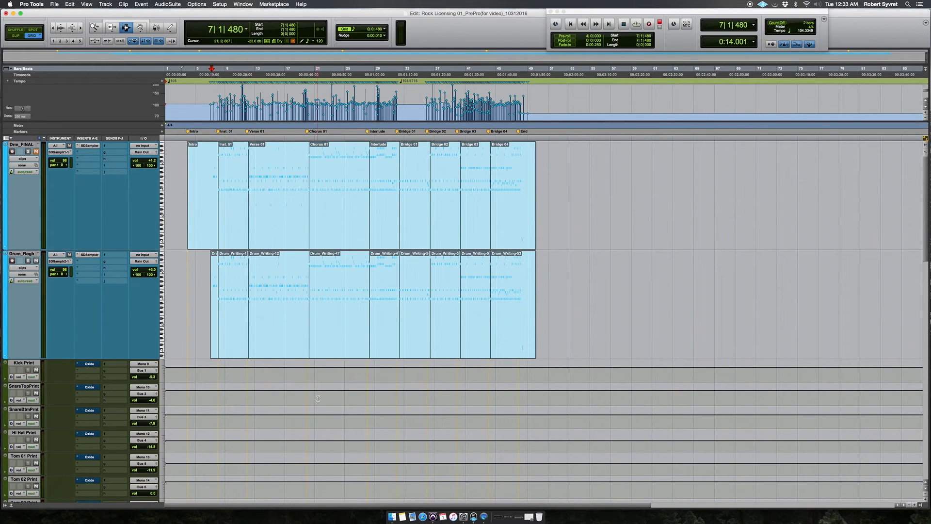
scroll(311, 396, down, 10)
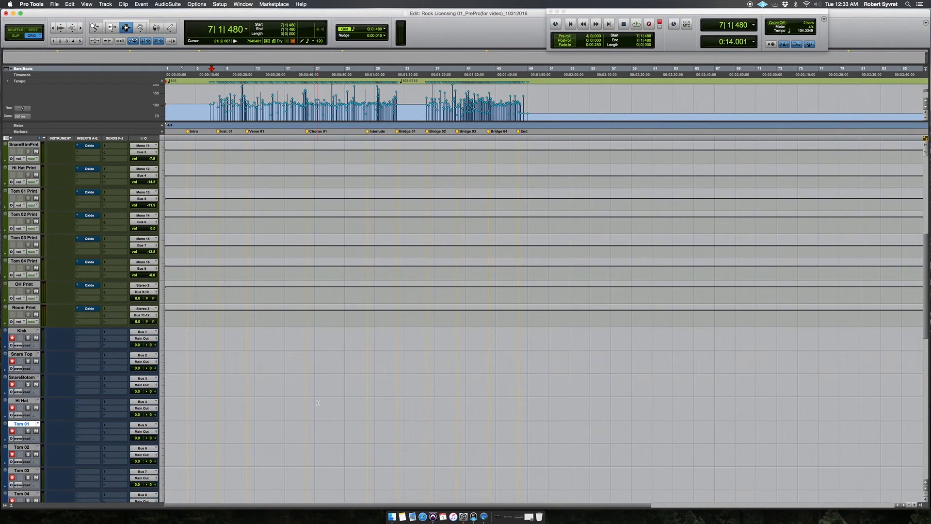